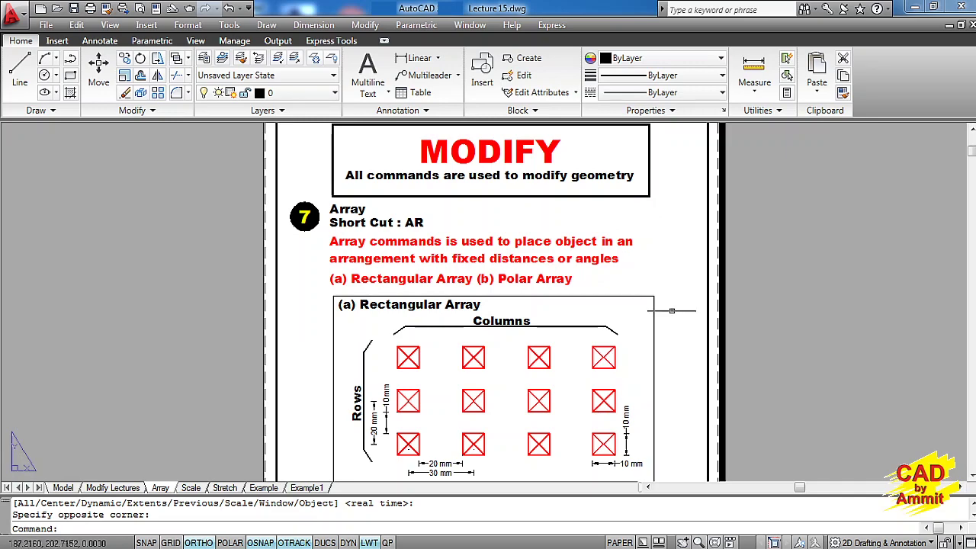
# Step: Zoom in on the rectangular array example on the lecture sheet
pyautogui.scroll(2, 678, 348)
pyautogui.moveTo(678, 349); pyautogui.dragTo(749, 215, button='middle')
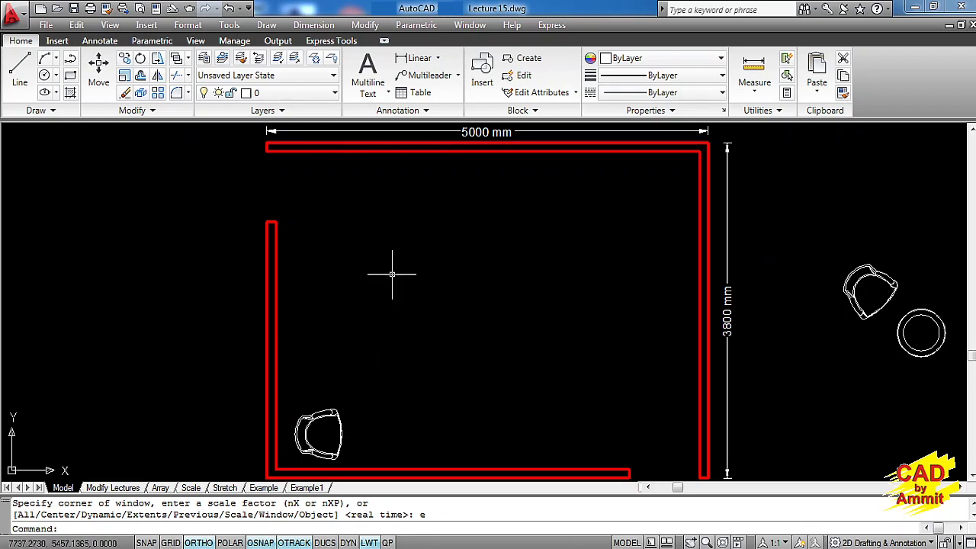
# Step: Open the Array dialog and set a rectangular array of 3 rows and 4 columns
pyautogui.write('r')
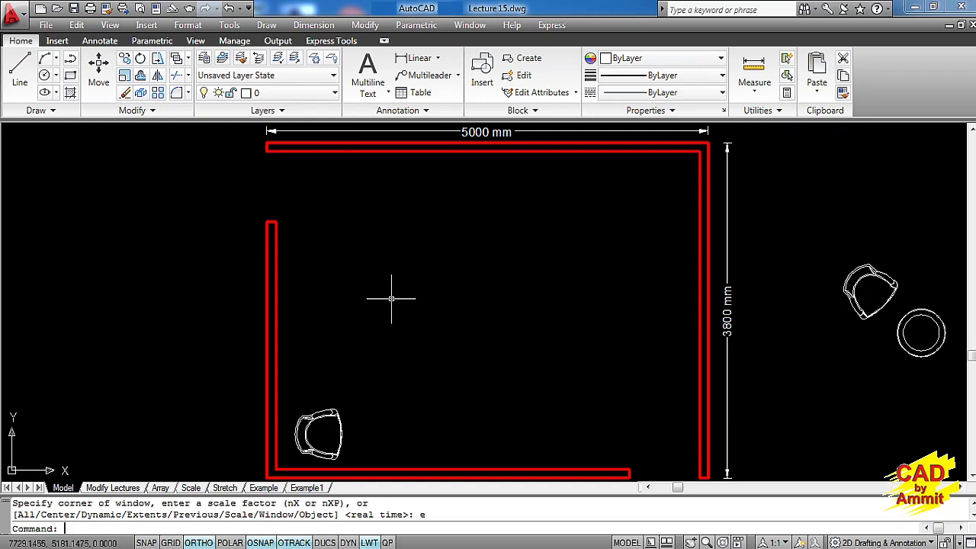
pyautogui.click(365, 26)
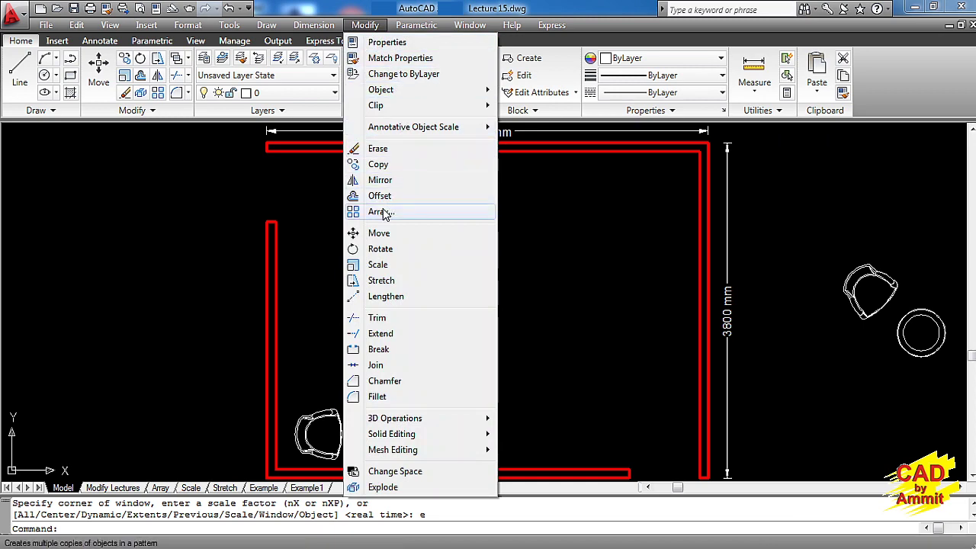
pyautogui.click(229, 187)
pyautogui.click(226, 200)
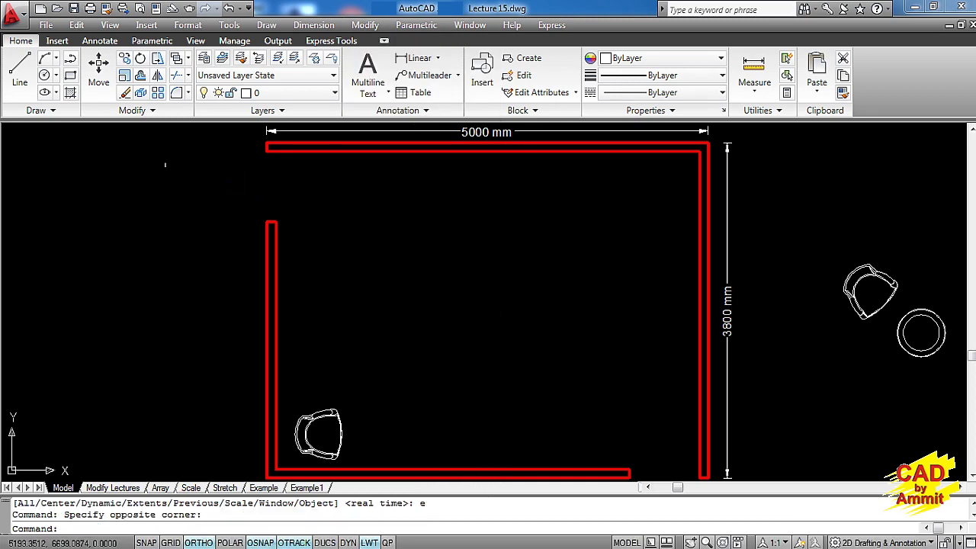
pyautogui.click(157, 93)
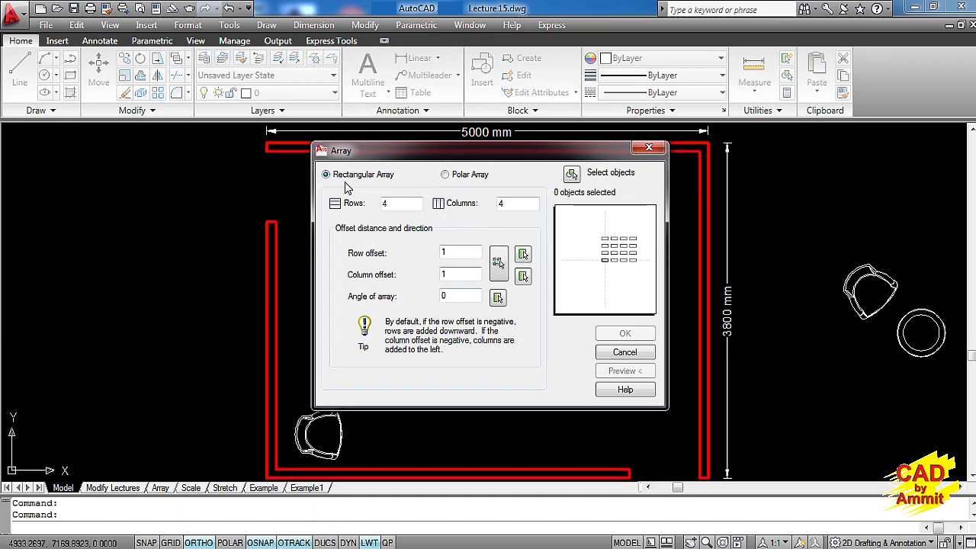
pyautogui.click(382, 204)
pyautogui.doubleClick(381, 204)
pyautogui.write('3')
pyautogui.click(513, 204)
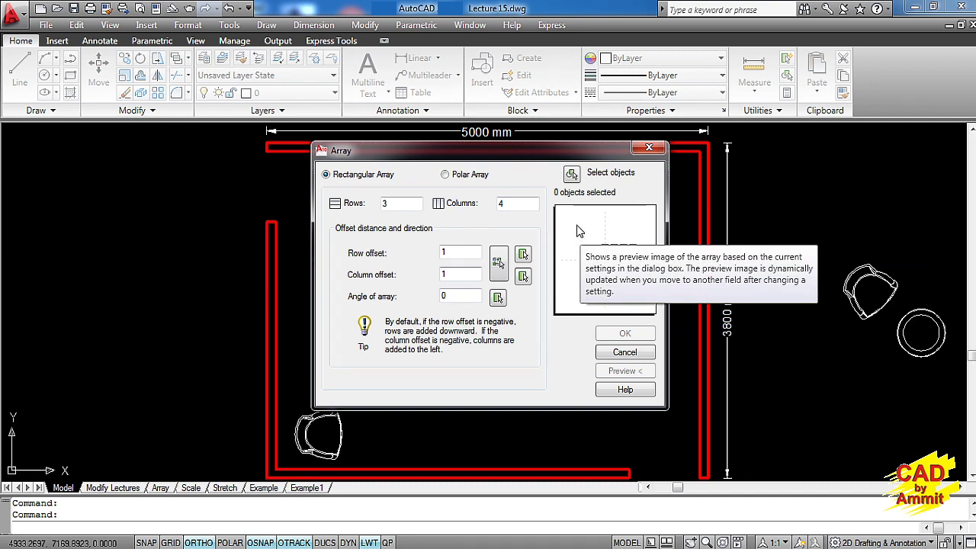
# Step: Window-select the chair in the room's lower-left corner as the array source
pyautogui.click(572, 174)
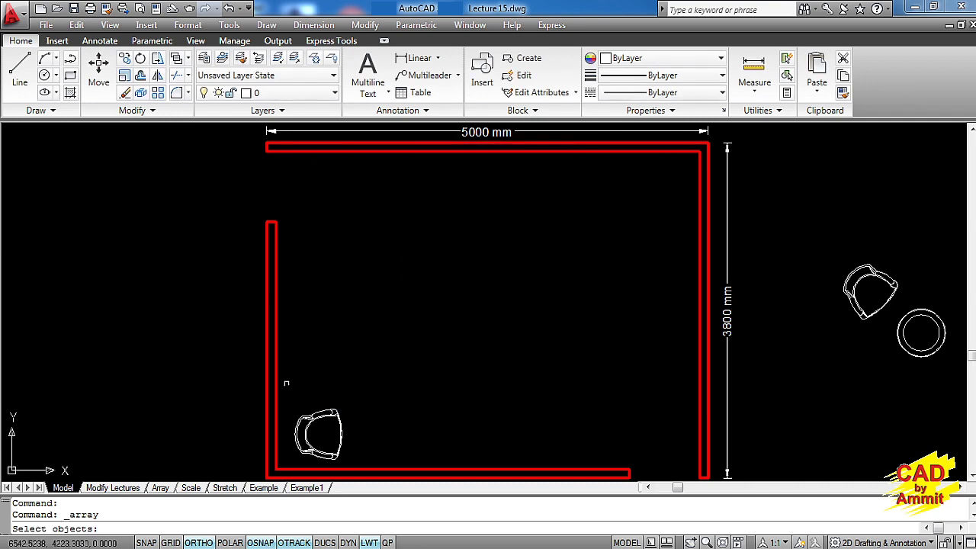
pyautogui.click(287, 391)
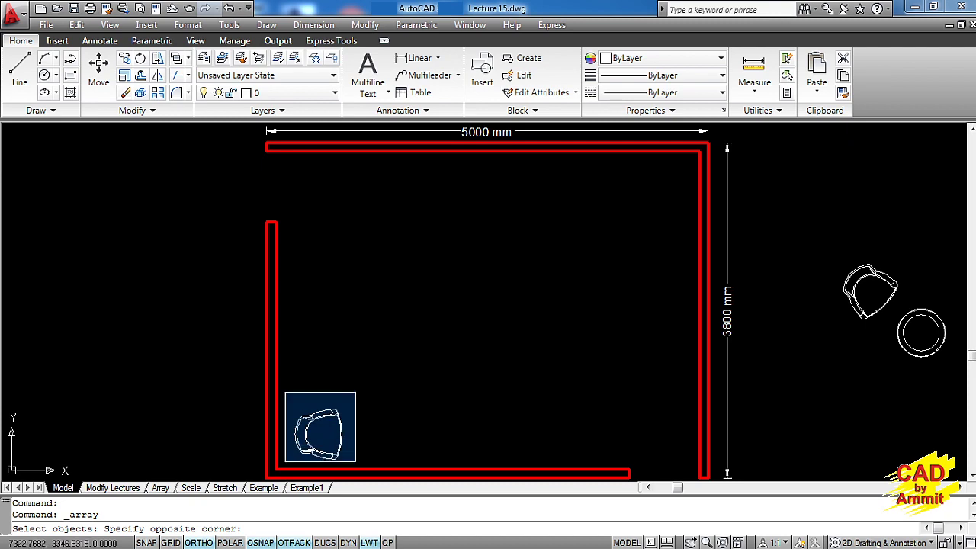
pyautogui.click(356, 463)
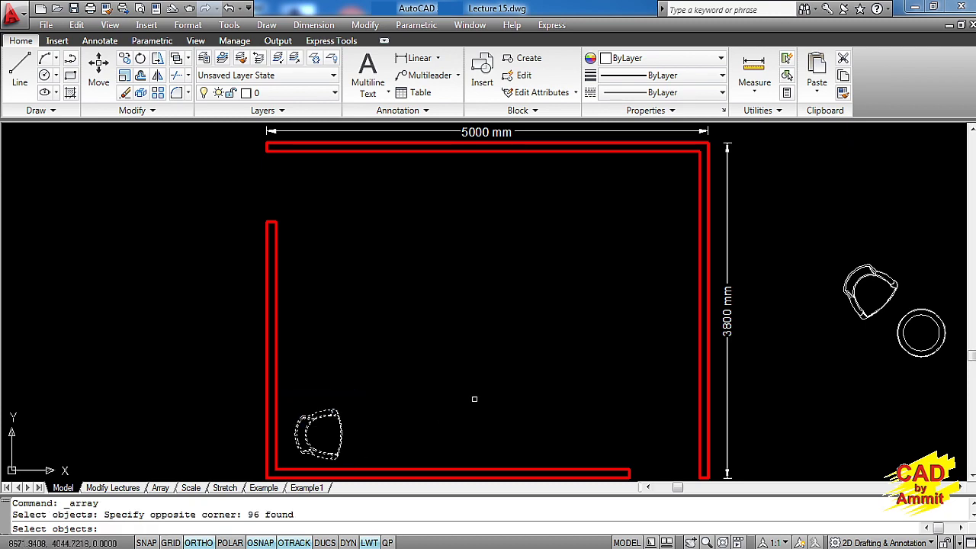
pyautogui.press('Return')
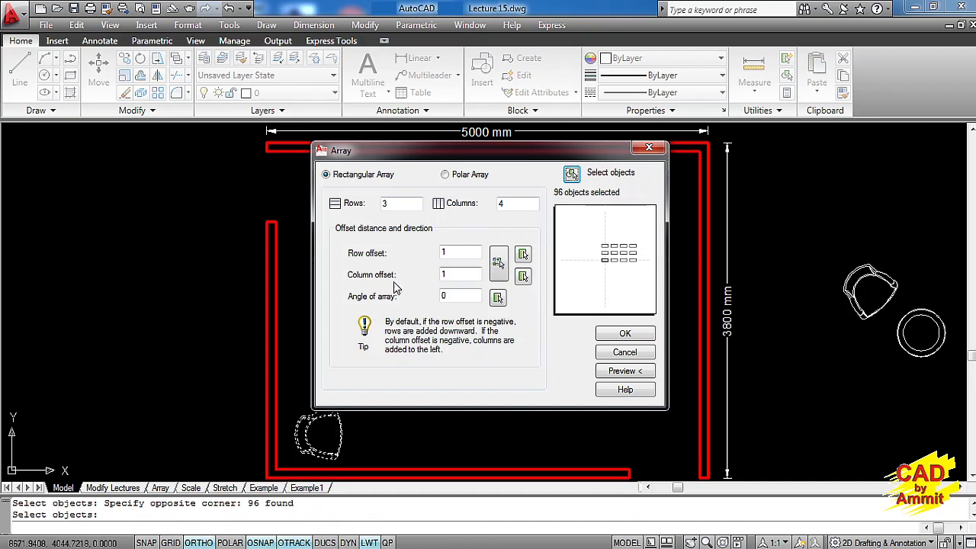
# Step: Set row offset 950 and column offset 1000, then preview the 3×4 chair grid
pyautogui.doubleClick(460, 252)
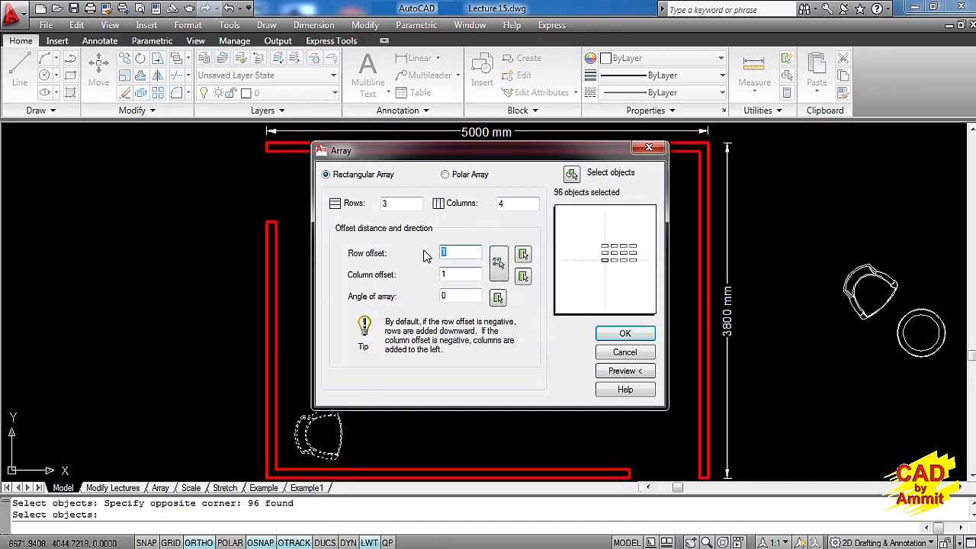
pyautogui.write('50')
pyautogui.doubleClick(443, 275)
pyautogui.write('1')
pyautogui.write('000')
pyautogui.click(614, 372)
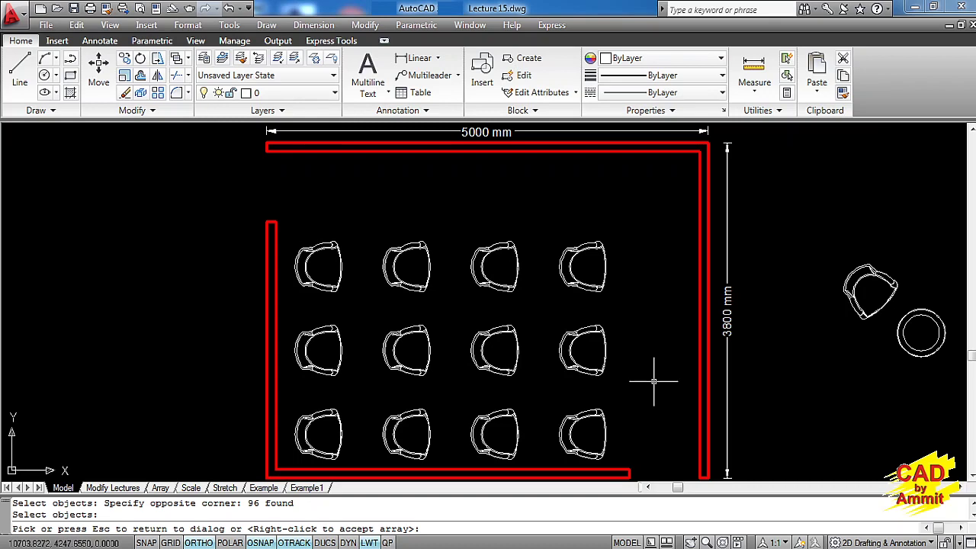
pyautogui.press('Escape')
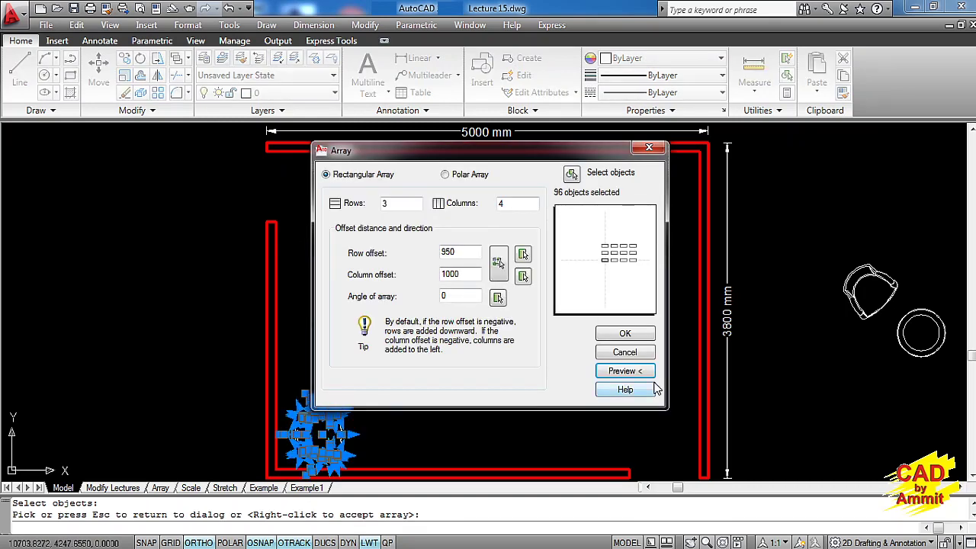
# Step: Rotate the chair array to a 20° angle and preview it again
pyautogui.doubleClick(456, 296)
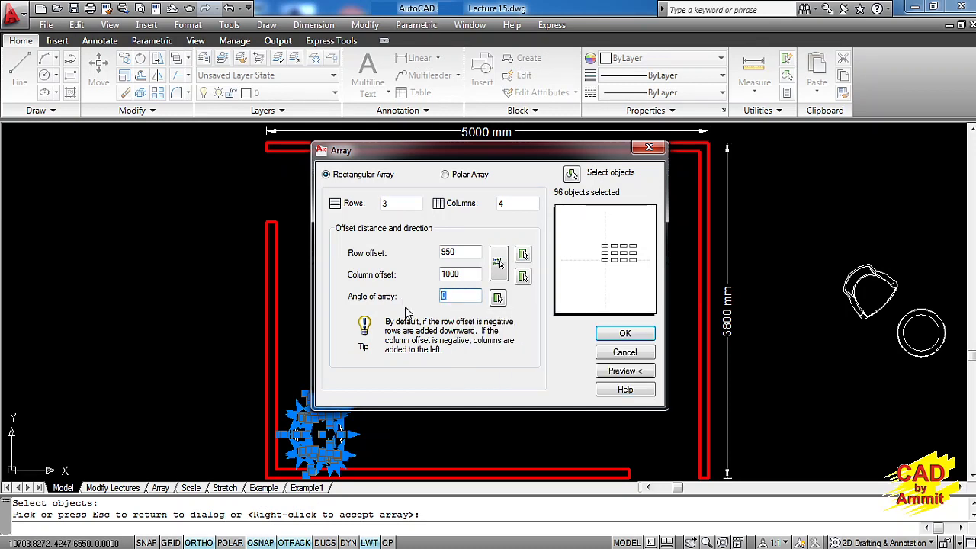
pyautogui.write('20')
pyautogui.click(617, 371)
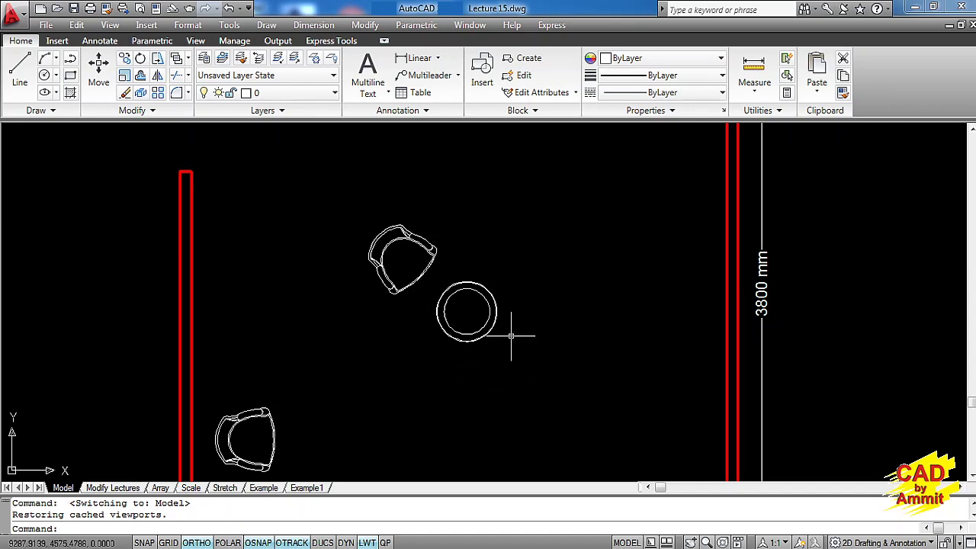
# Step: Start a polar array centred on the round table using items and angle to fill, with 8 items
pyautogui.write('ar')
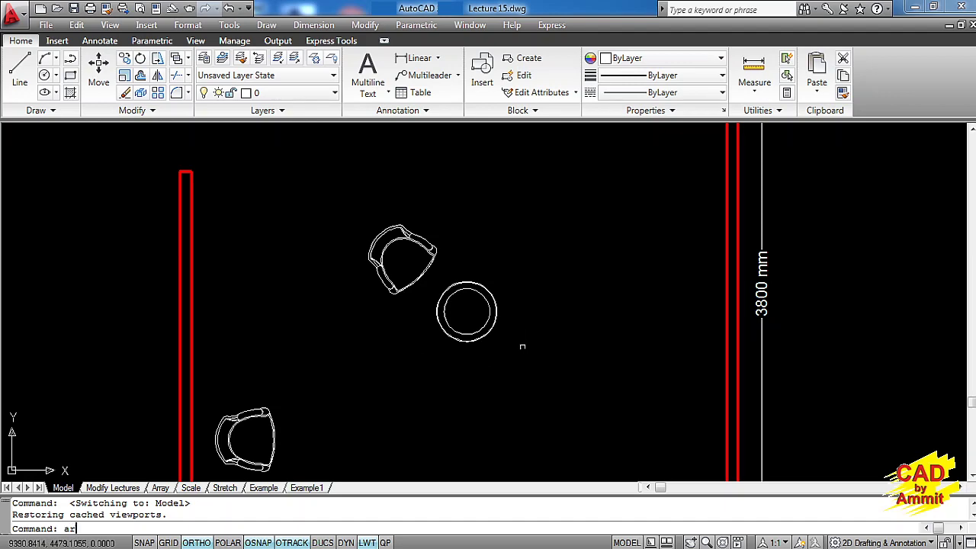
pyautogui.press('Return')
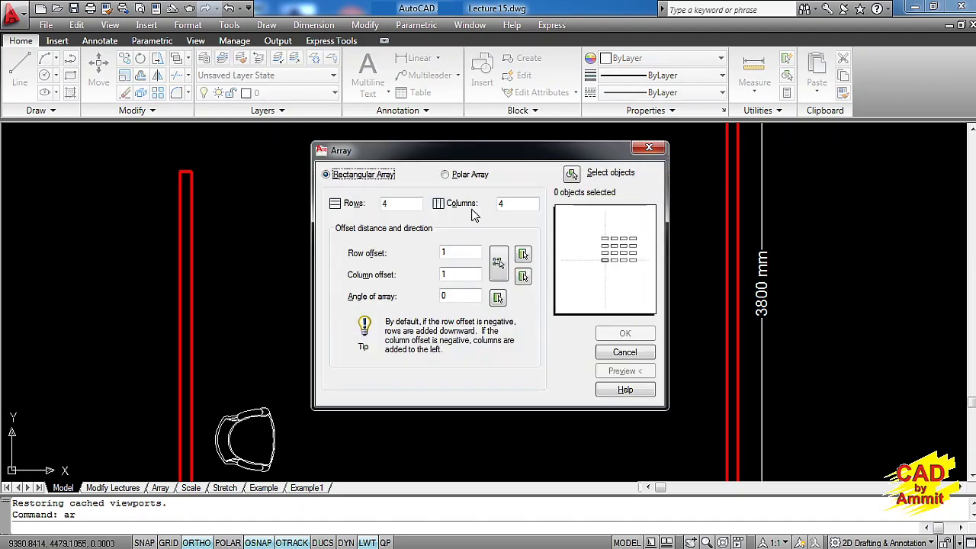
pyautogui.click(450, 175)
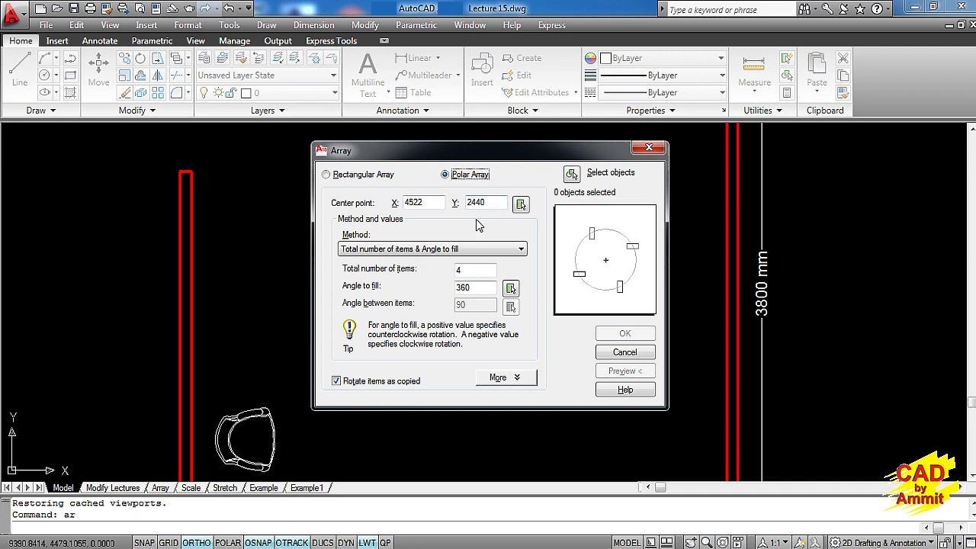
pyautogui.click(521, 204)
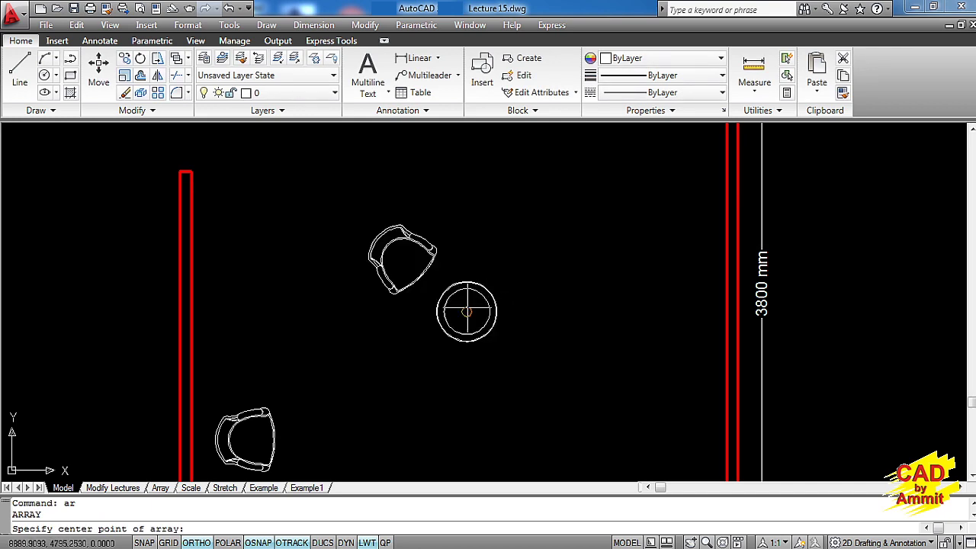
pyautogui.click(466, 311)
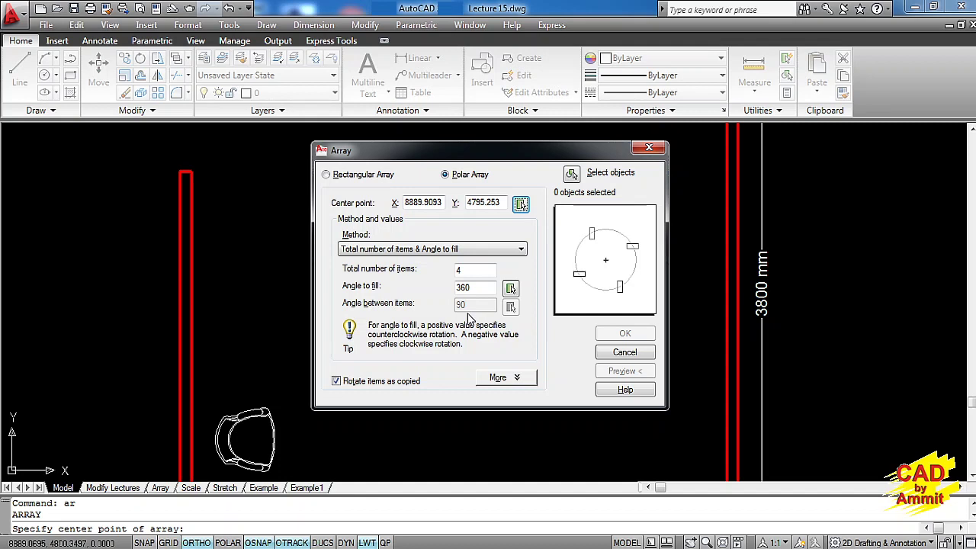
pyautogui.click(519, 251)
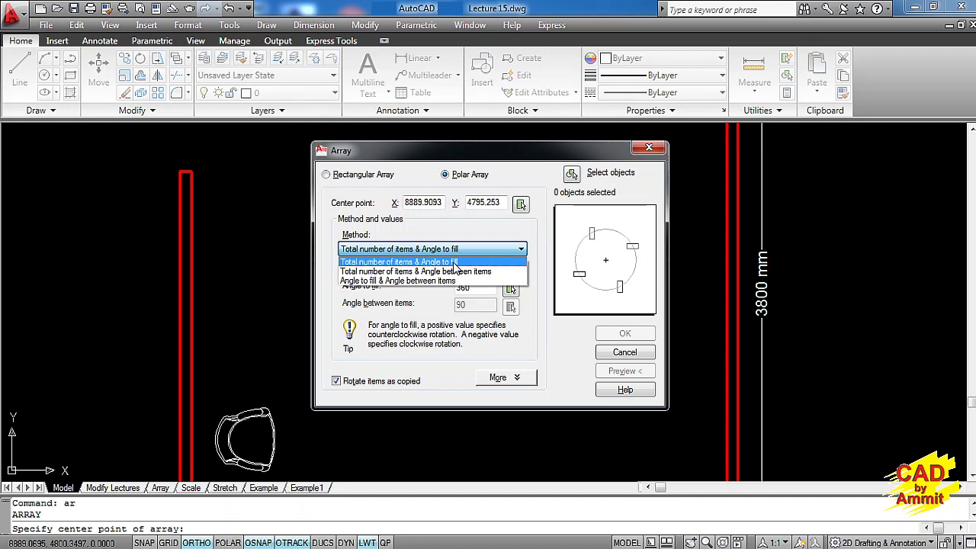
pyautogui.click(455, 264)
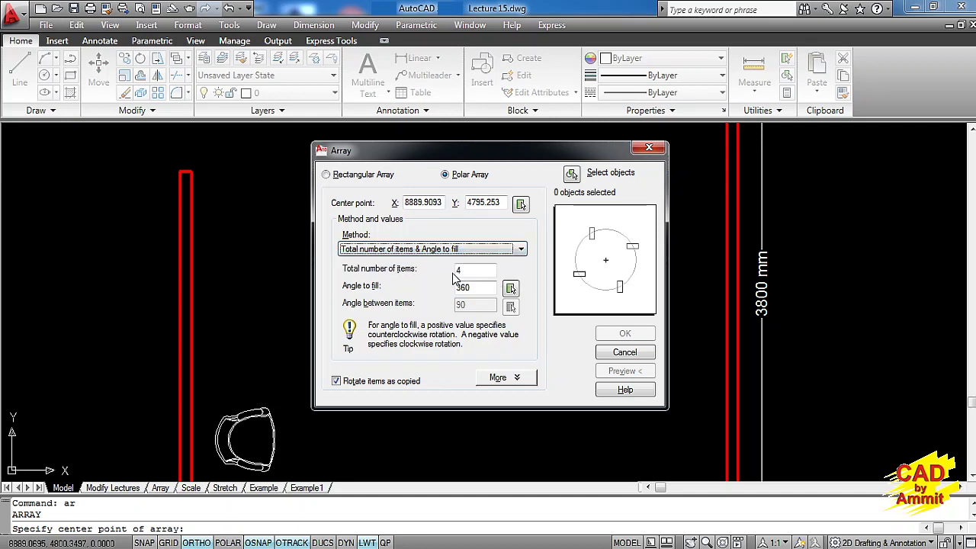
pyautogui.doubleClick(480, 271)
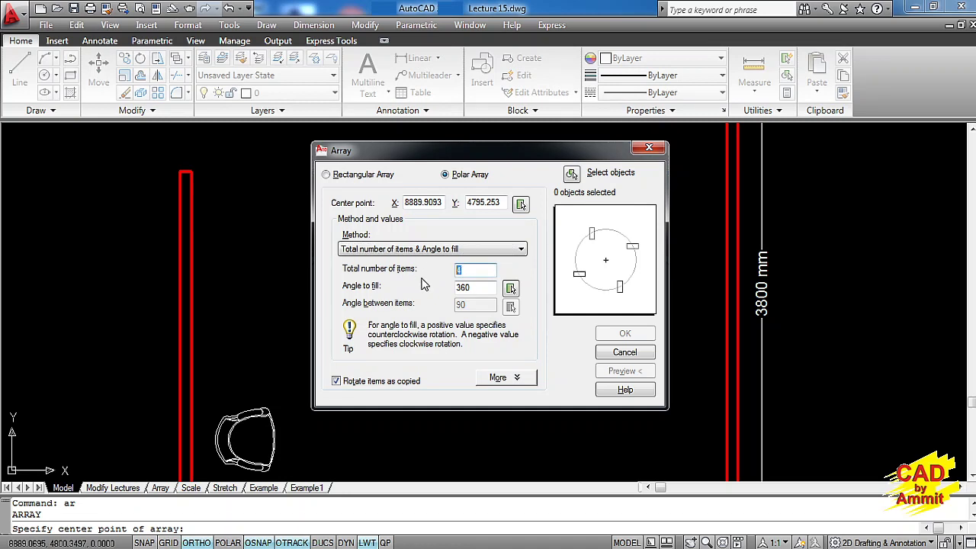
pyautogui.write('8')
pyautogui.press('Tab')
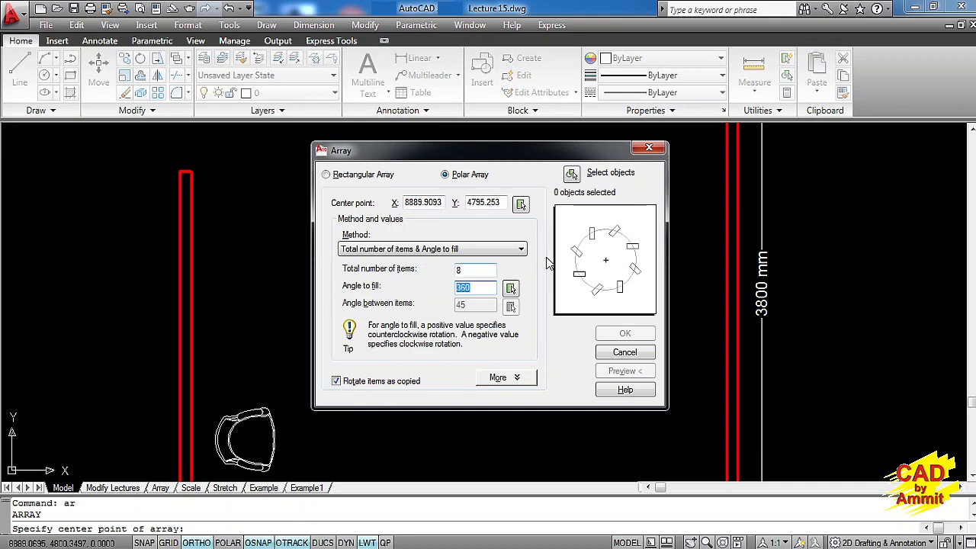
# Step: Select the chair beside the round table as the source and preview the polar array
pyautogui.click(572, 174)
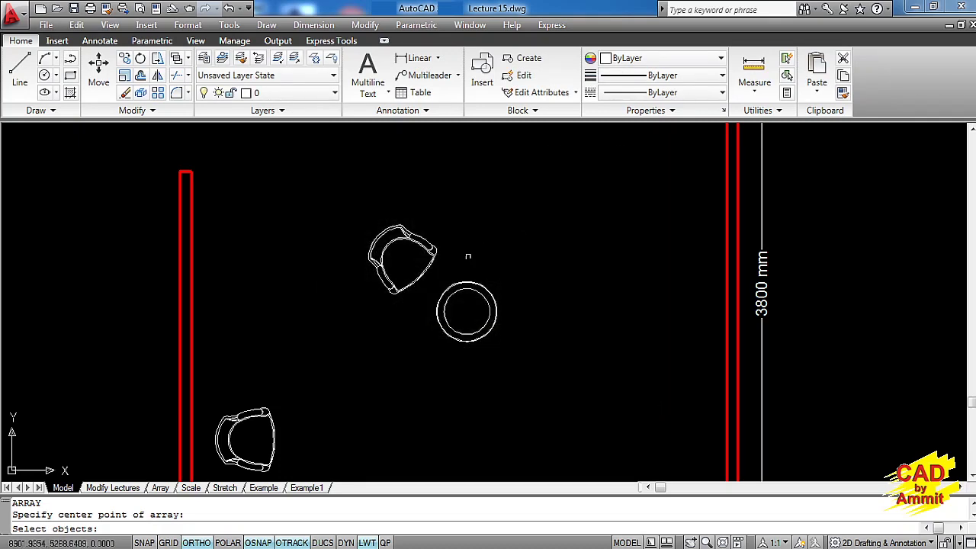
pyautogui.click(341, 211)
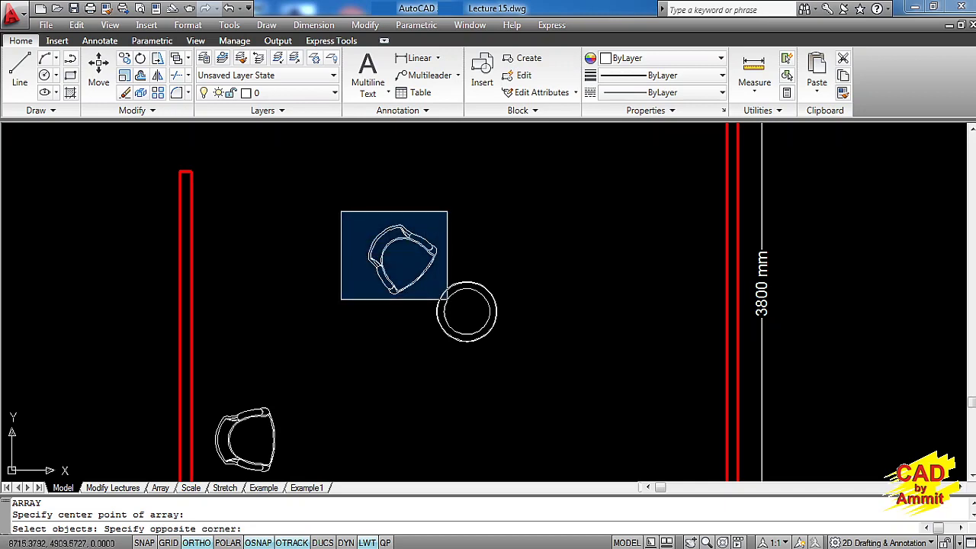
pyautogui.click(453, 304)
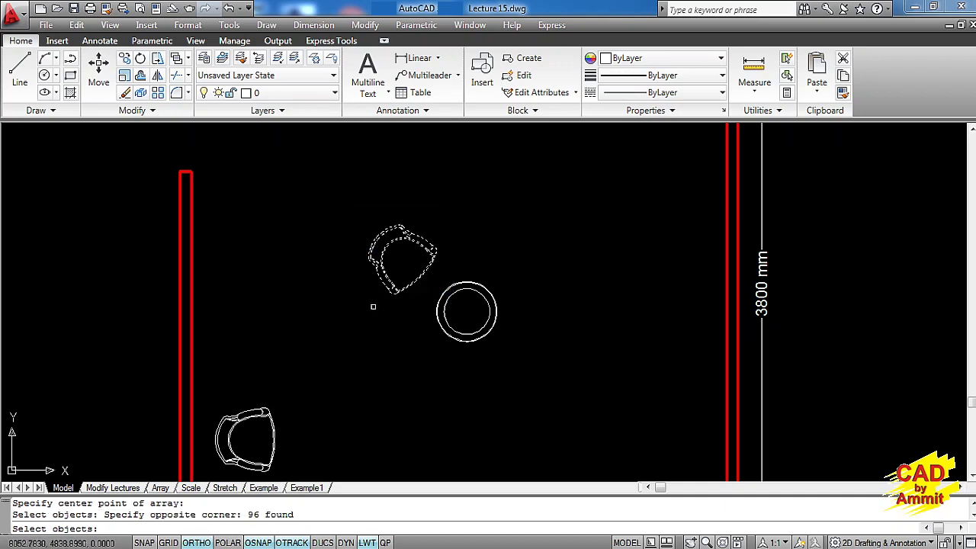
pyautogui.press('Return')
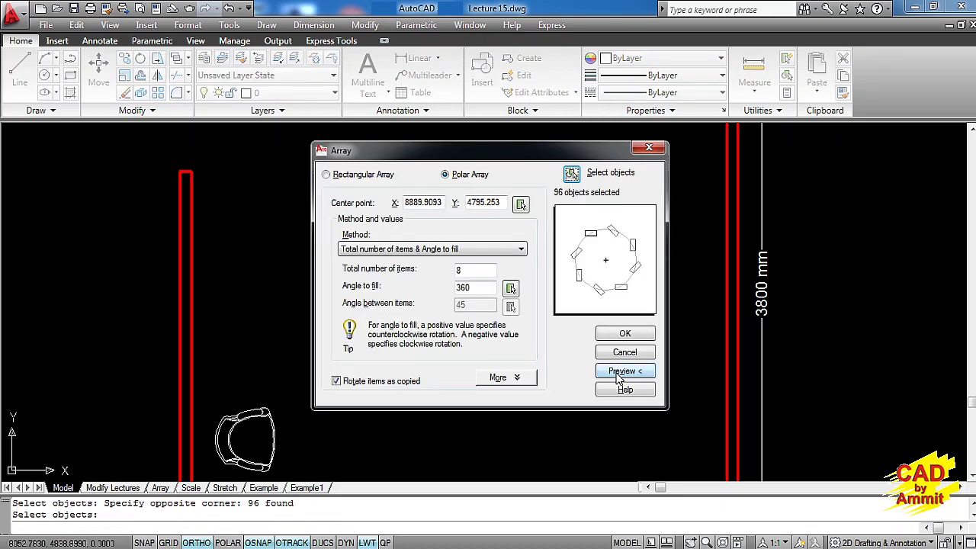
pyautogui.click(620, 371)
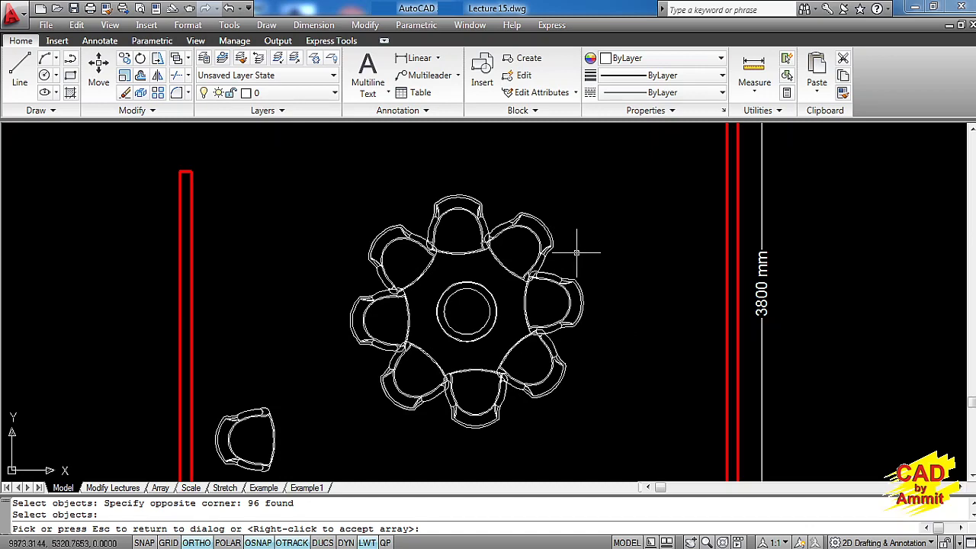
pyautogui.press('Escape')
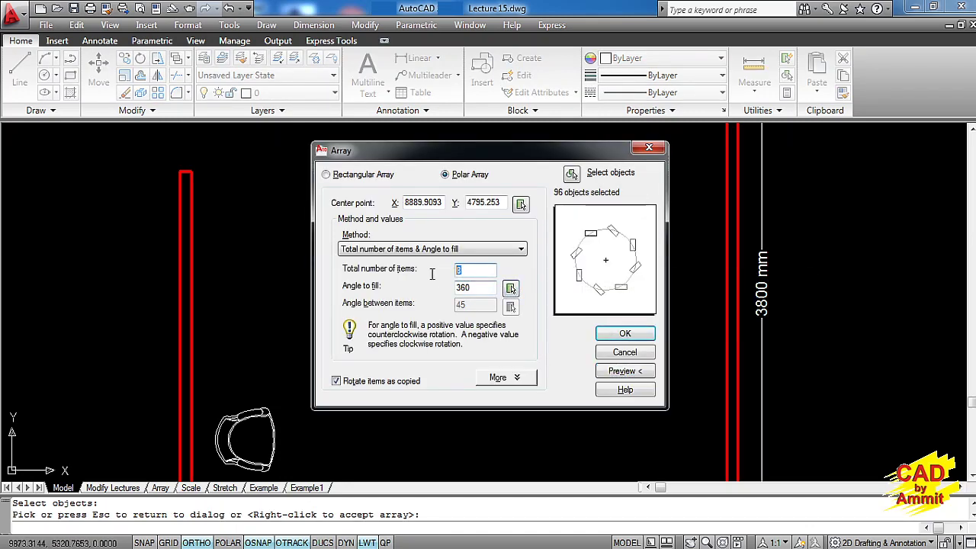
# Step: Change the count to 6 chairs over 360° and accept the array
pyautogui.write('6')
pyautogui.click(608, 374)
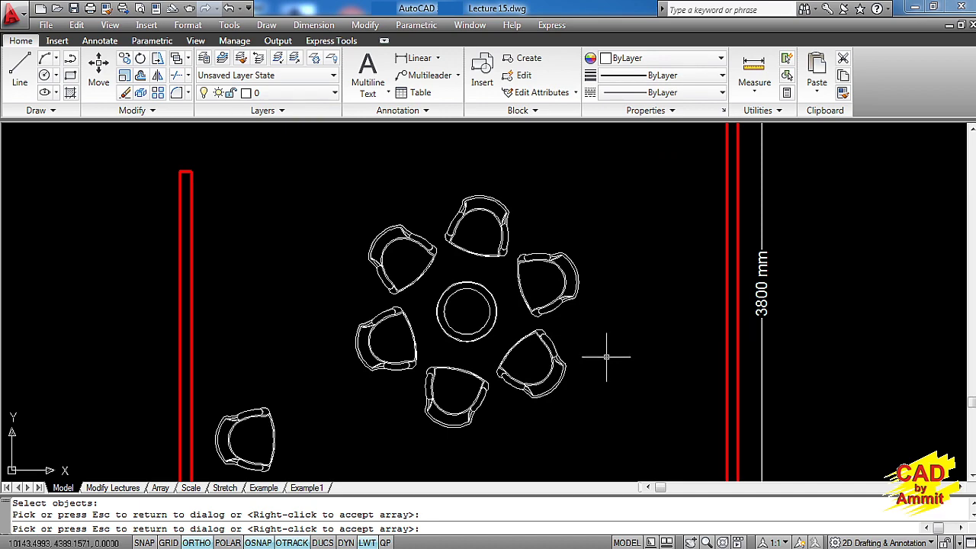
pyautogui.rightClick(607, 356)
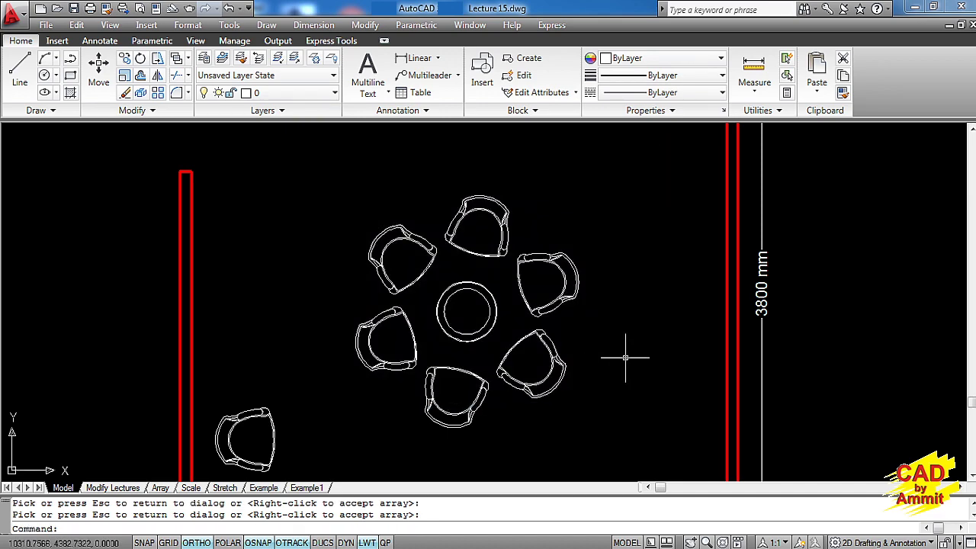
# Step: Bring up the Scale lecture sheet
pyautogui.write('P')
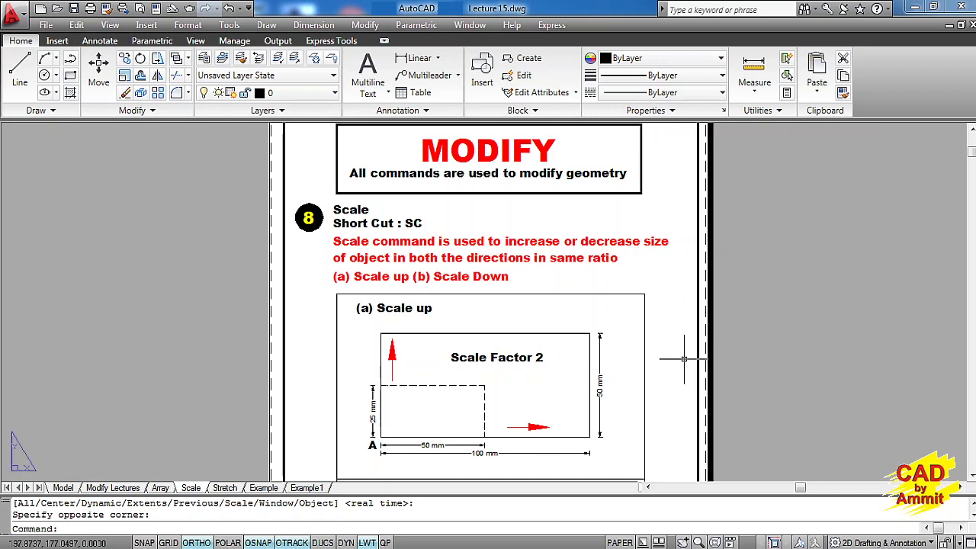
# Step: Pan the Scale sheet and zoom a window onto the Scale up example
pyautogui.moveTo(684, 359); pyautogui.dragTo(684, 319, button='middle')
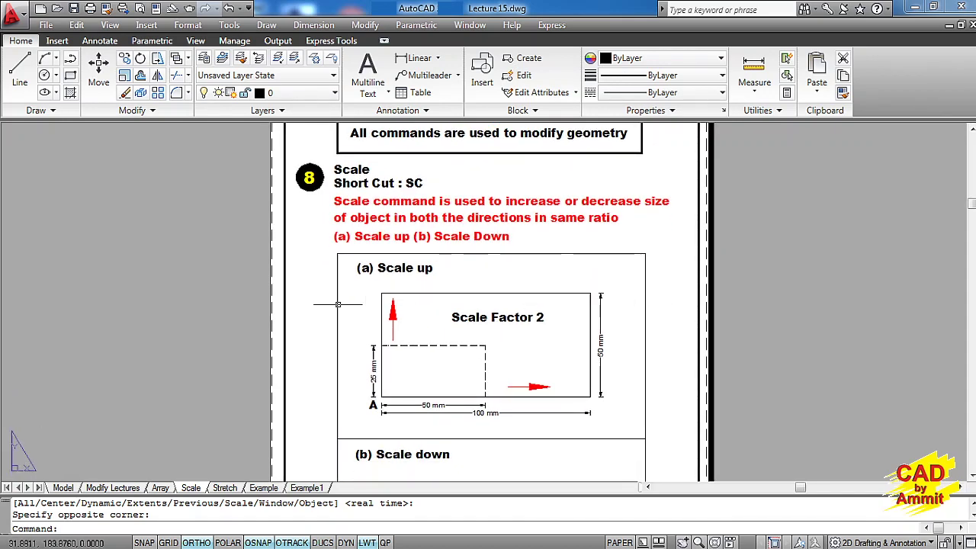
pyautogui.write('z')
pyautogui.press('Return')
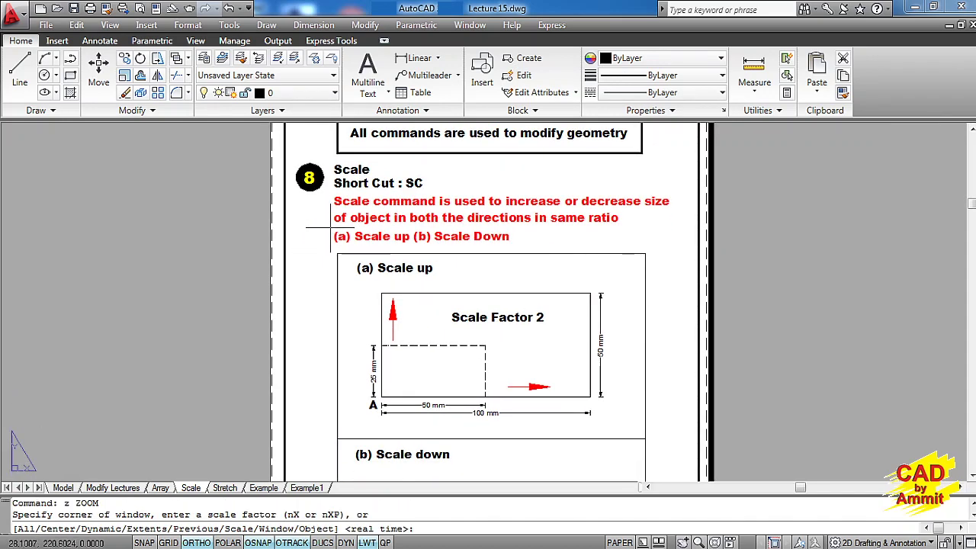
pyautogui.click(330, 227)
pyautogui.click(650, 442)
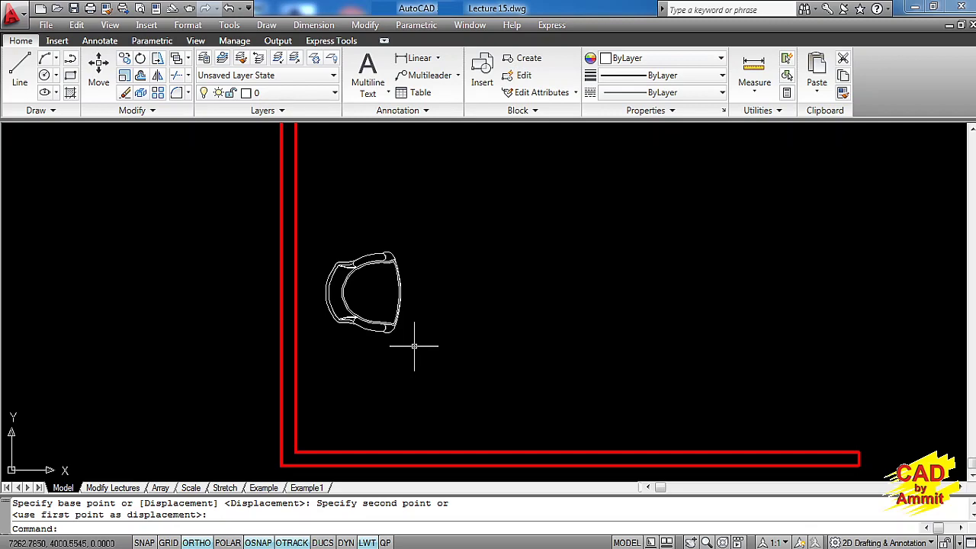
# Step: Scale the chair by factor 2 about its left quadrant with SC
pyautogui.write('sc')
pyautogui.press('Return')
pyautogui.click(414, 347)
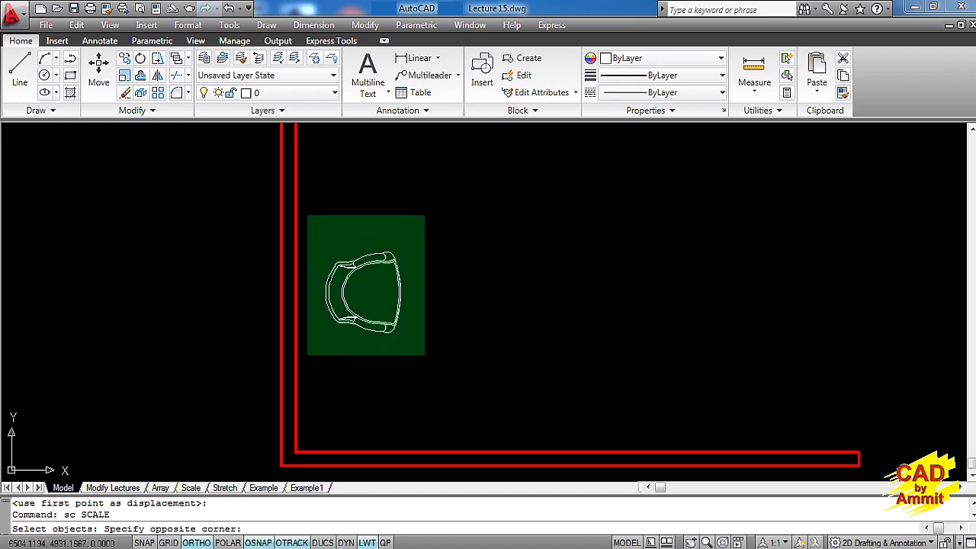
pyautogui.click(307, 215)
pyautogui.press('Return')
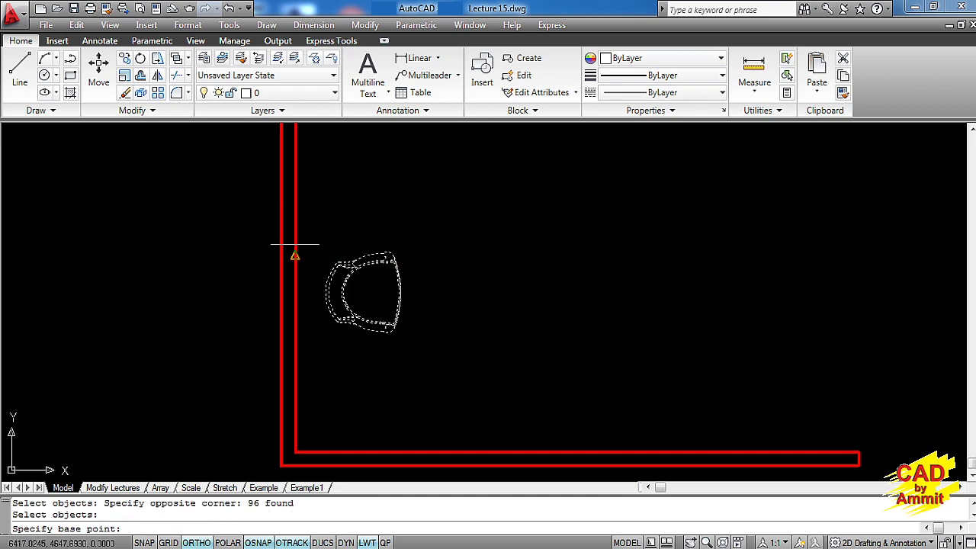
pyautogui.click(325, 292)
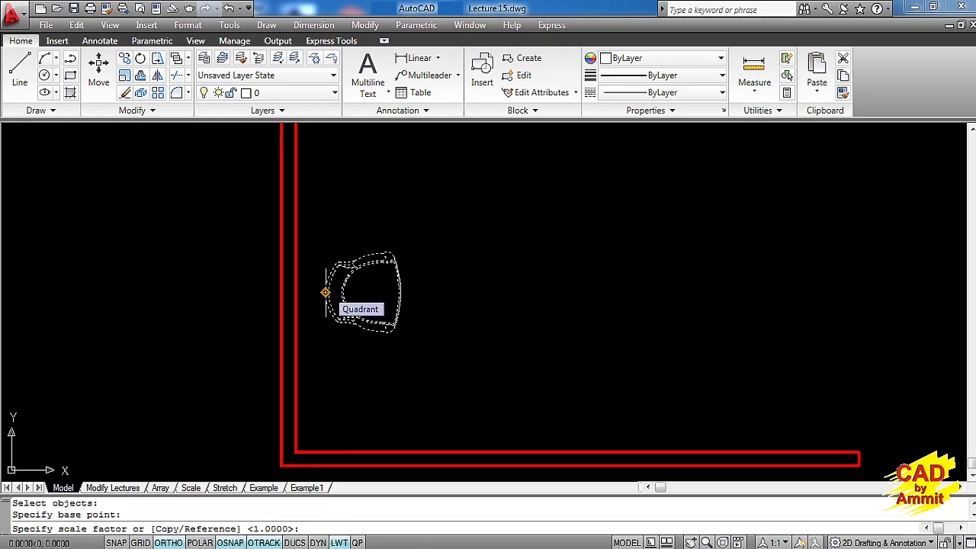
pyautogui.write('2')
pyautogui.press('Return')
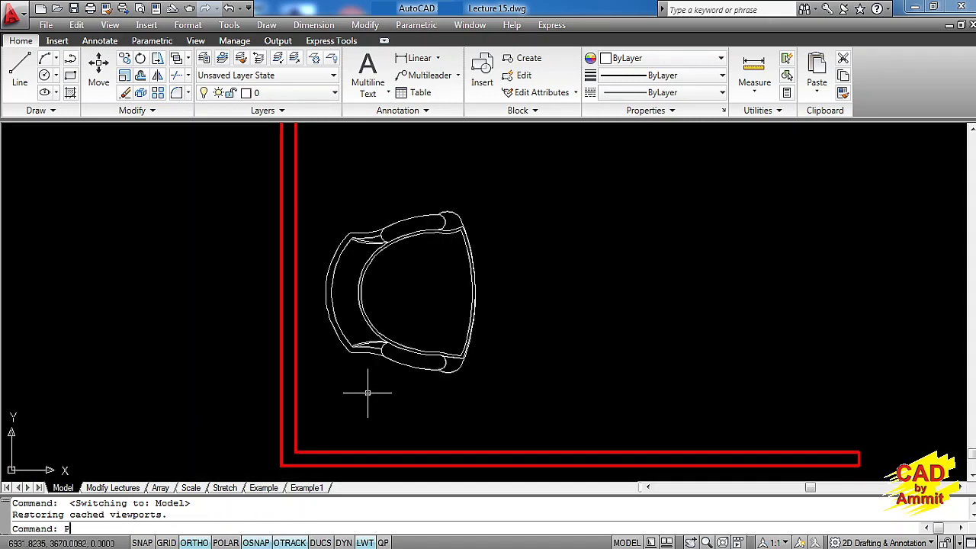
# Step: Scale the chair by factor 0.5 about its left quadrant to restore its size
pyautogui.write('s')
pyautogui.write('c')
pyautogui.press('Return')
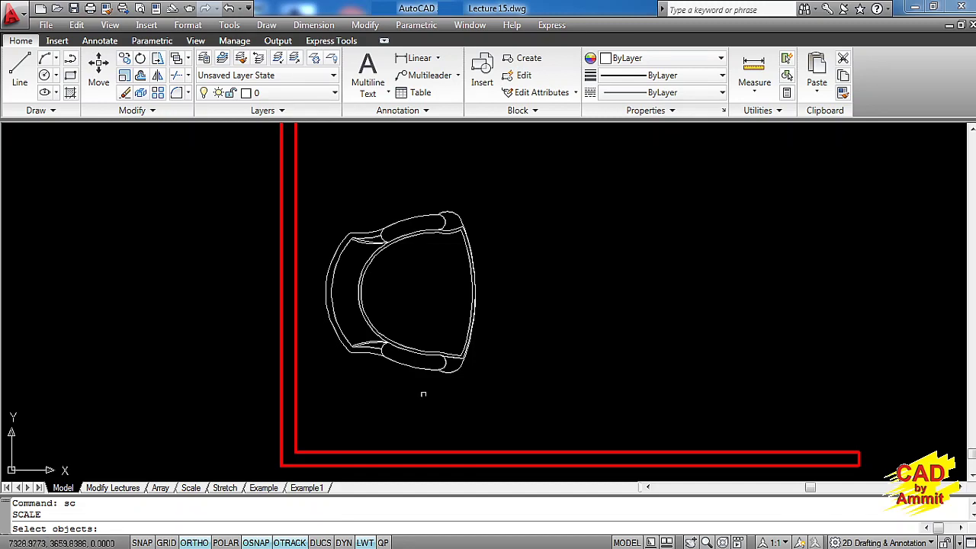
pyautogui.click(494, 388)
pyautogui.click(316, 182)
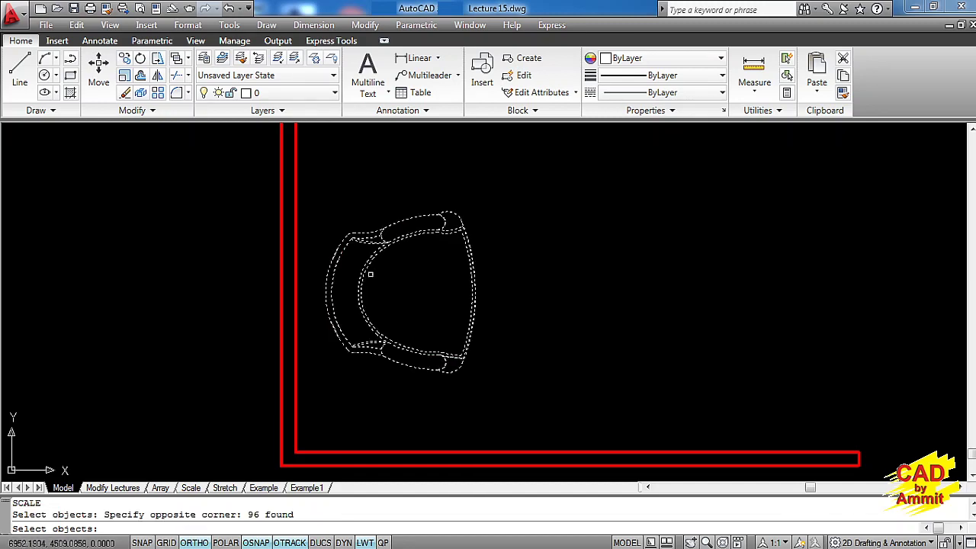
pyautogui.press('Return')
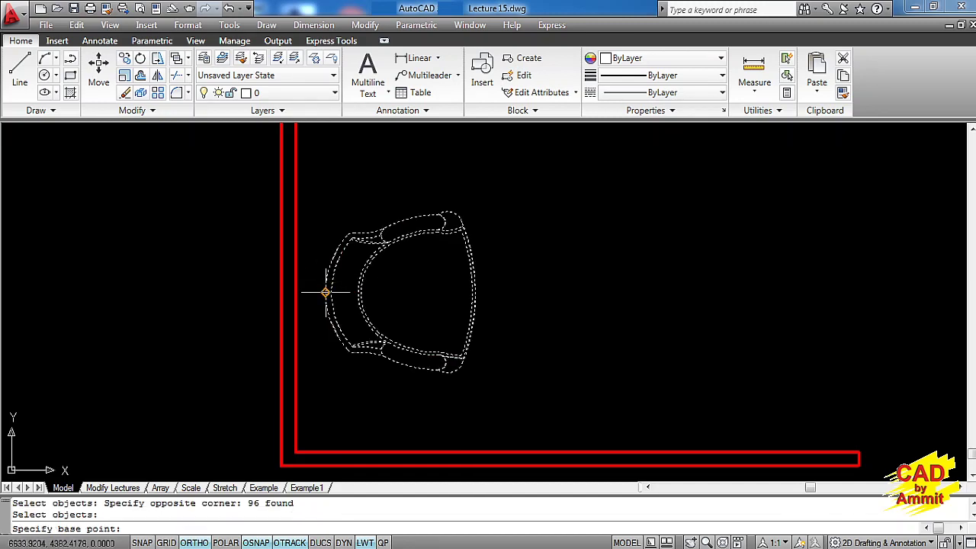
pyautogui.click(326, 293)
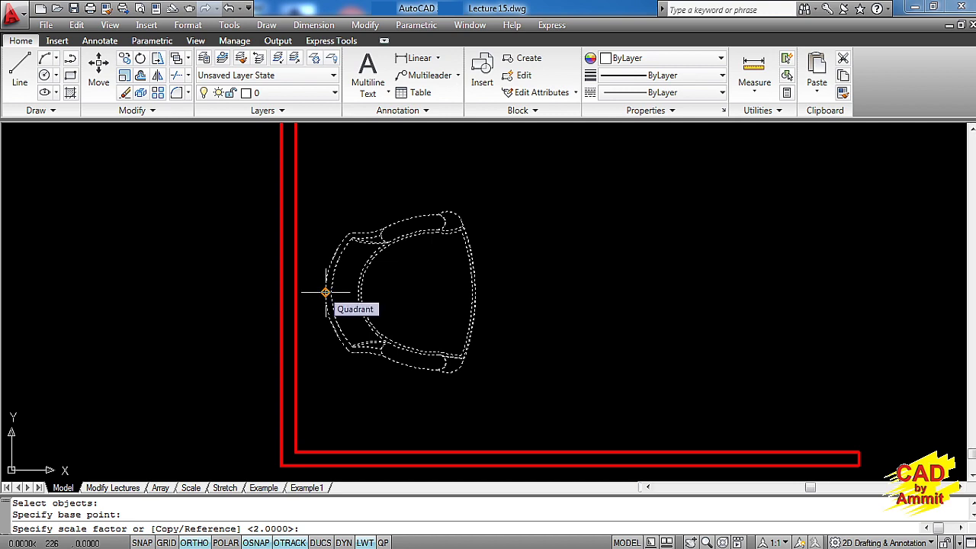
pyautogui.write('.')
pyautogui.write('5')
pyautogui.press('Return')
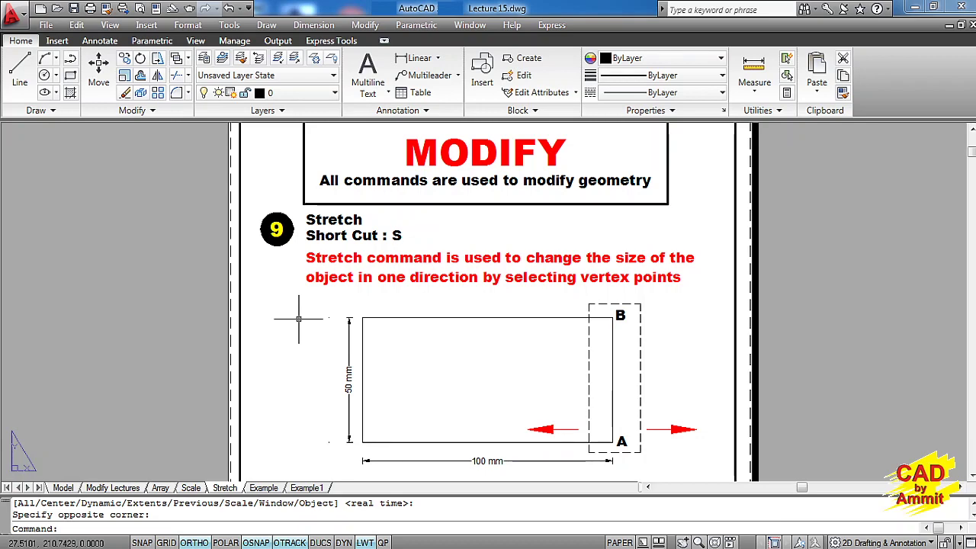
# Step: Pan the Stretch sheet to bring the Lengthen example into view
pyautogui.moveTo(446, 378); pyautogui.dragTo(442, 339, button='middle')
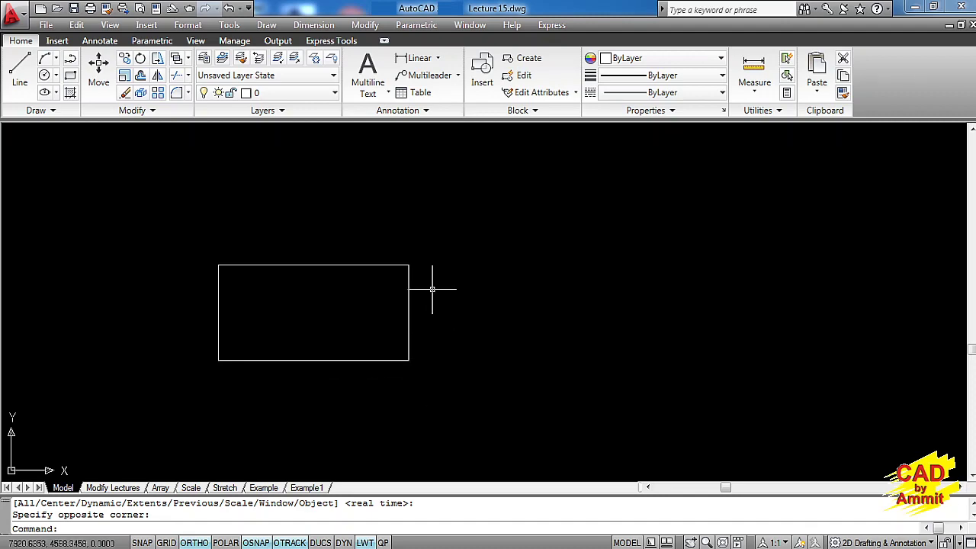
# Step: Stretch the rectangle's right side 50 units to the right
pyautogui.click(366, 26)
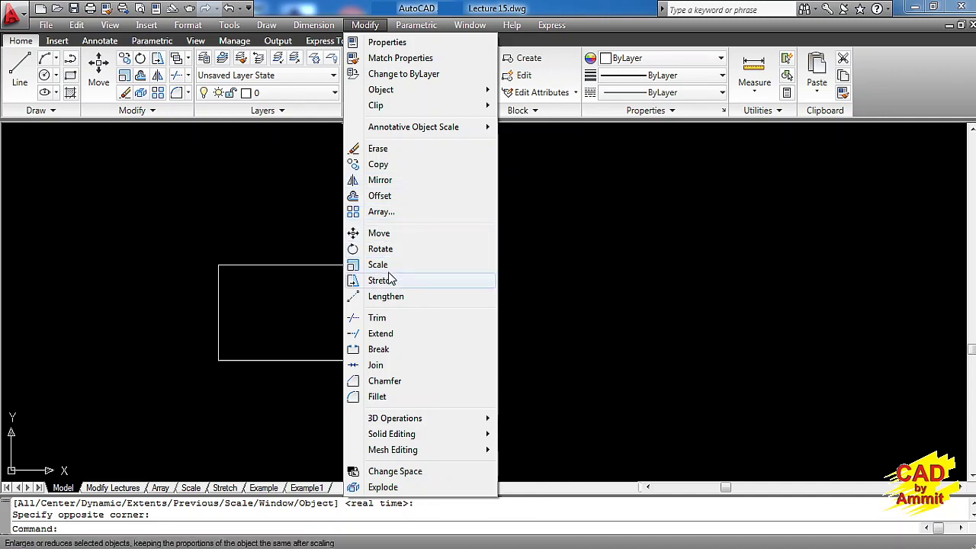
pyautogui.click(267, 203)
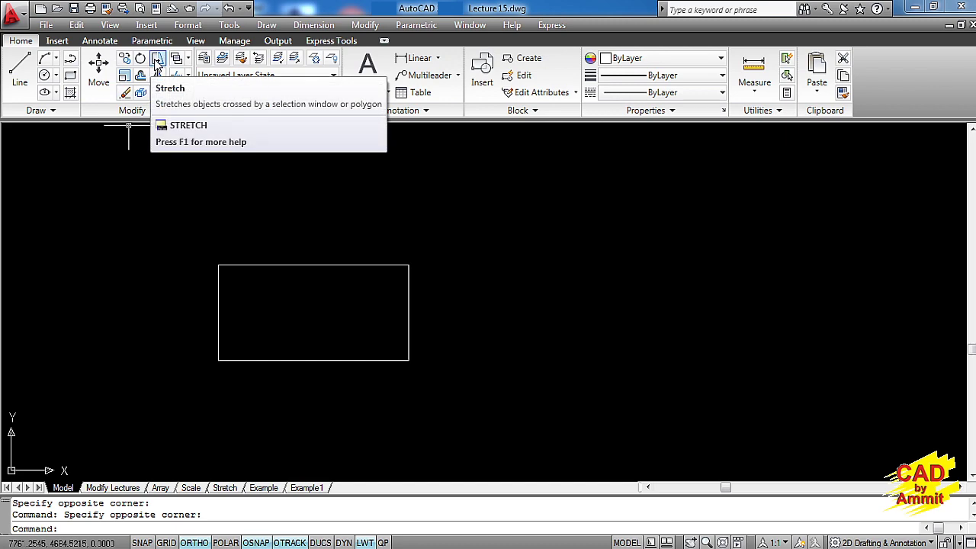
pyautogui.click(157, 59)
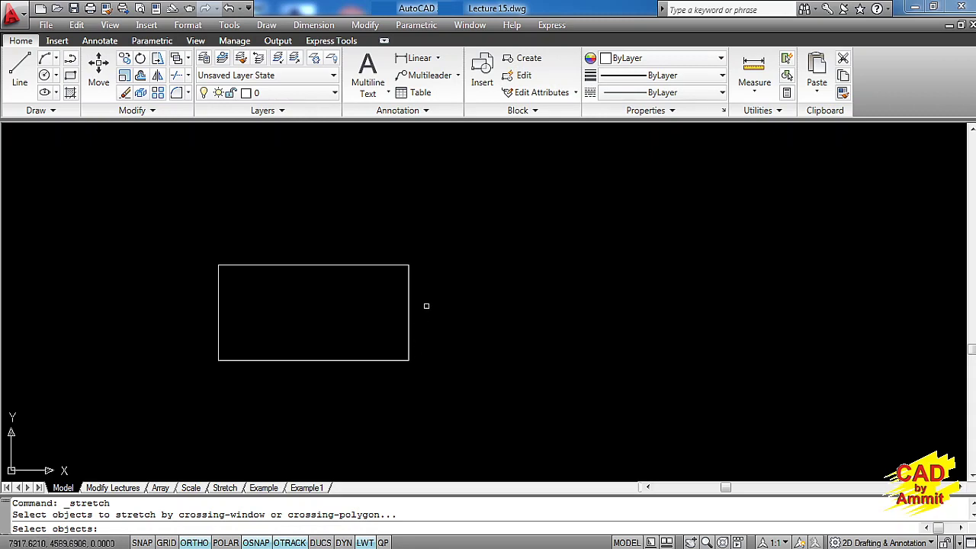
pyautogui.click(436, 391)
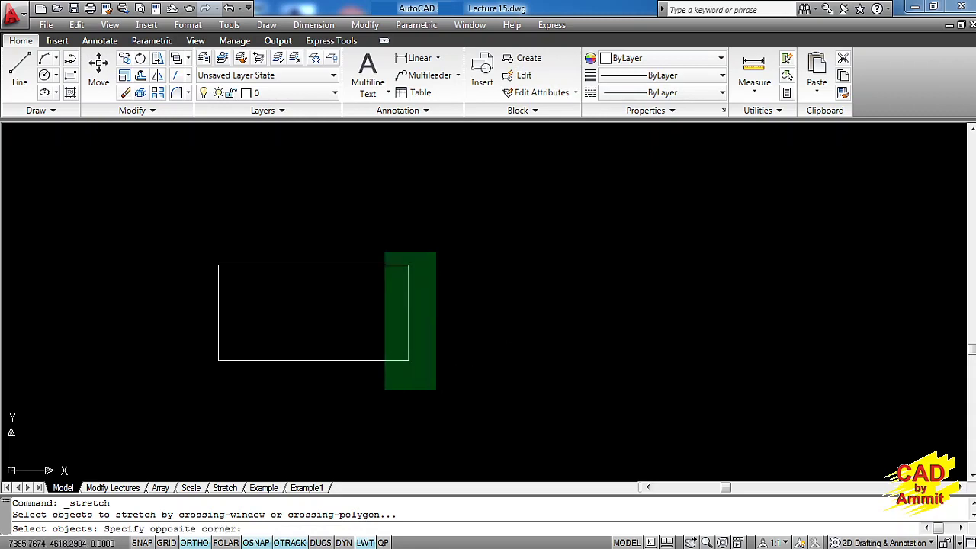
pyautogui.click(381, 235)
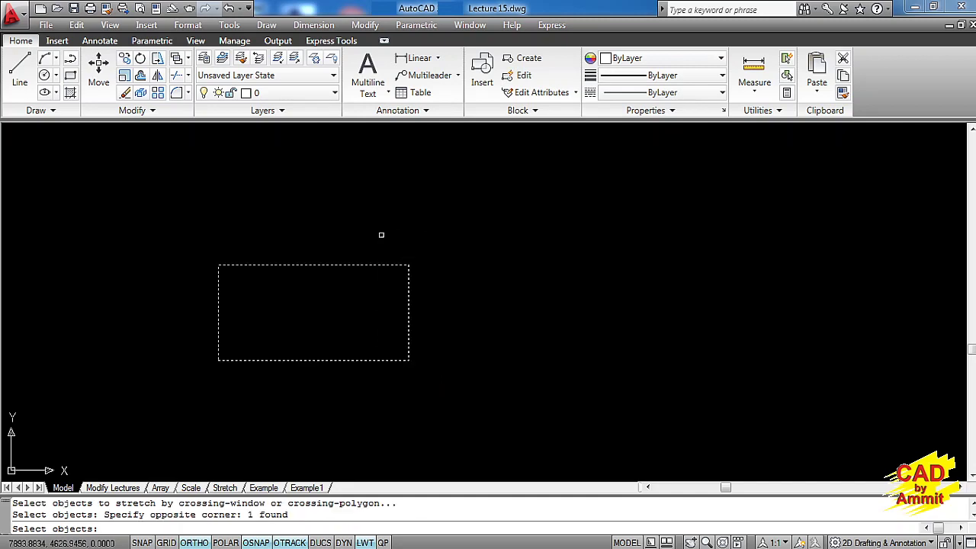
pyautogui.press('Return')
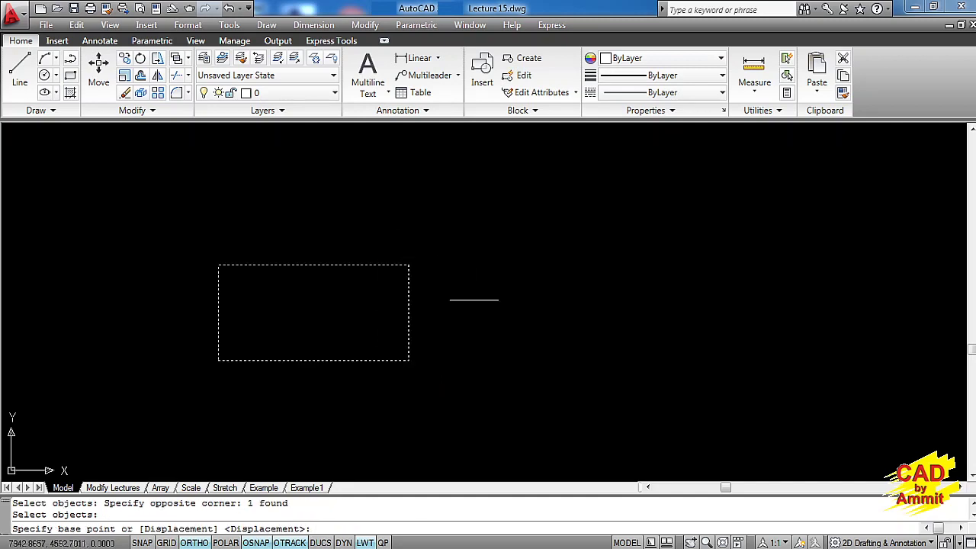
pyautogui.click(408, 360)
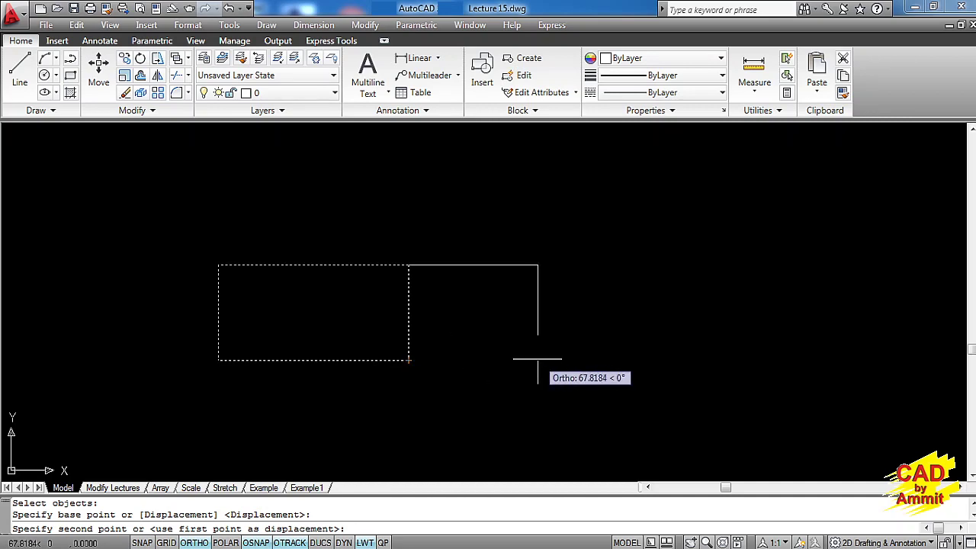
pyautogui.write('50')
pyautogui.press('Return')
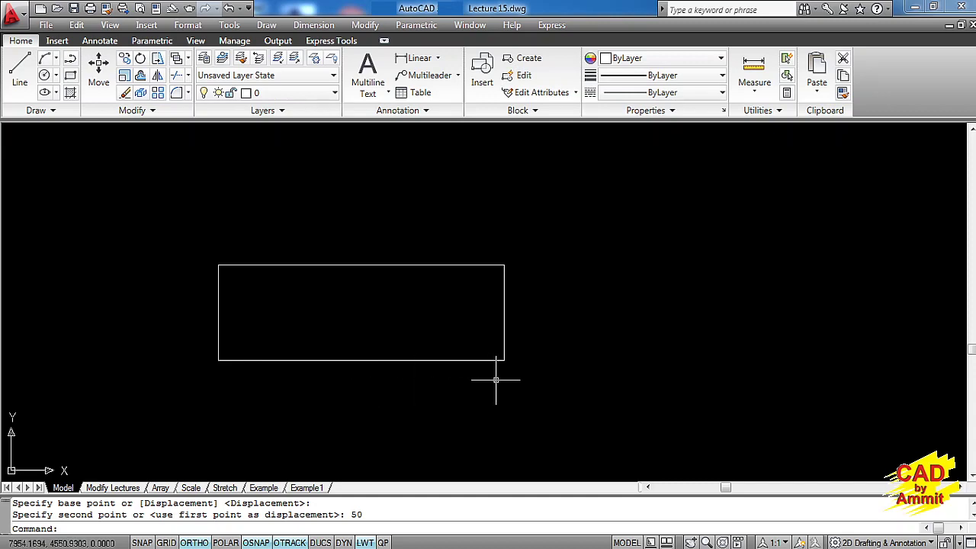
# Step: Stretch the rectangle's lower-right corner 50 units left with @-50,0
pyautogui.write('s')
pyautogui.press('Return')
pyautogui.click(517, 384)
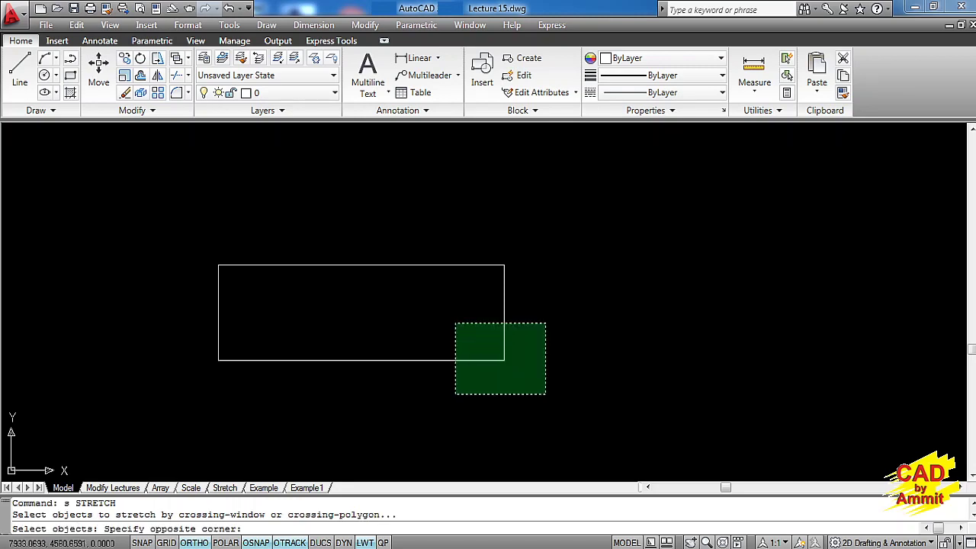
pyautogui.click(455, 323)
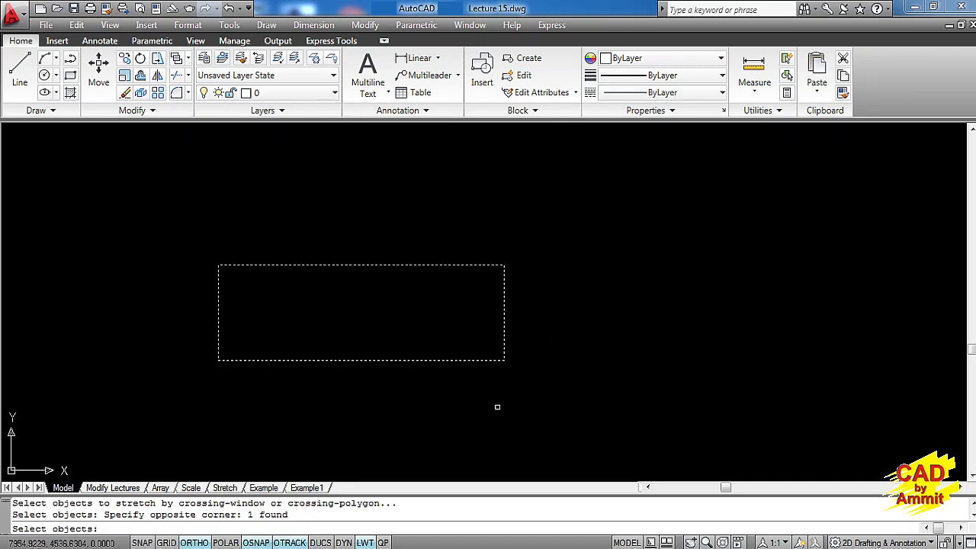
pyautogui.press('Return')
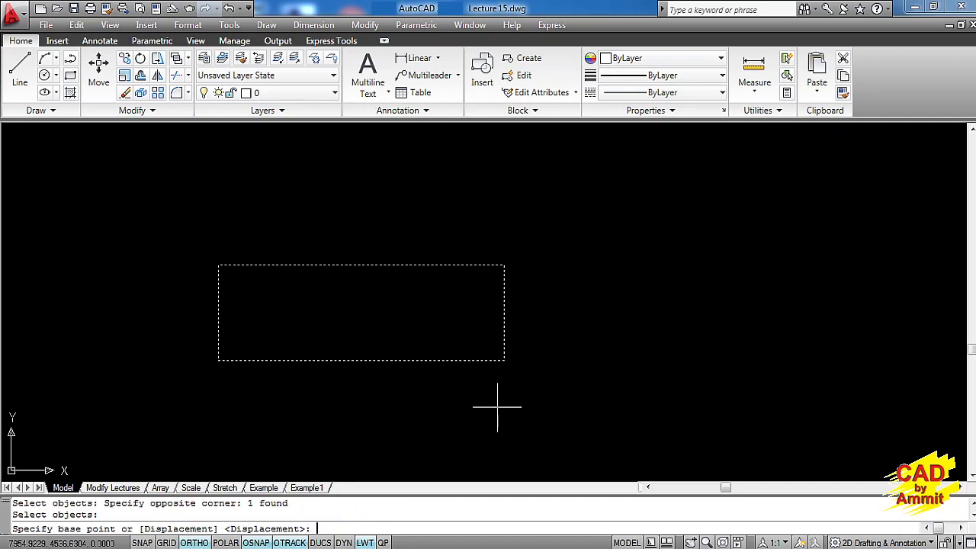
pyautogui.click(504, 360)
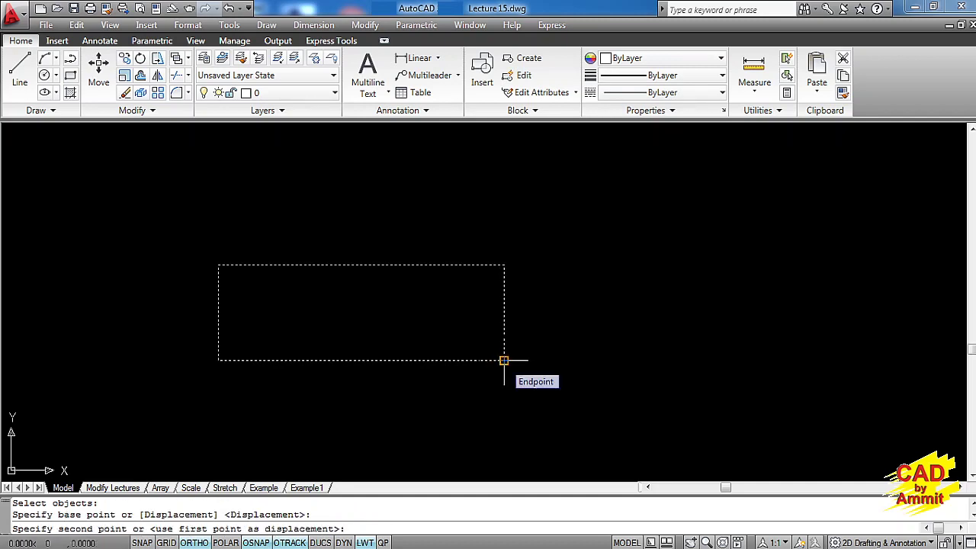
pyautogui.write('@-50')
pyautogui.write(',0')
pyautogui.press('Return')
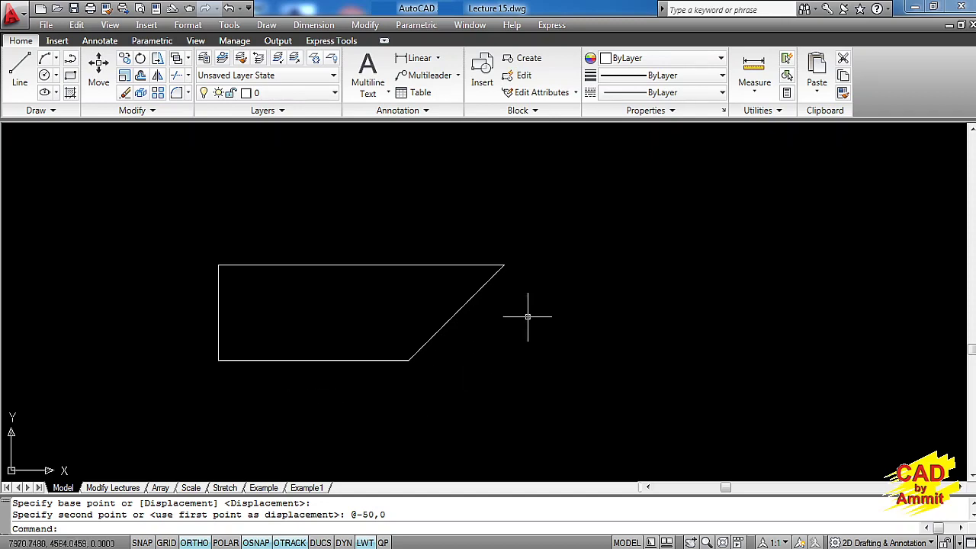
# Step: Draw a vertical line to the right of the shape
pyautogui.write('l')
pyautogui.press('Return')
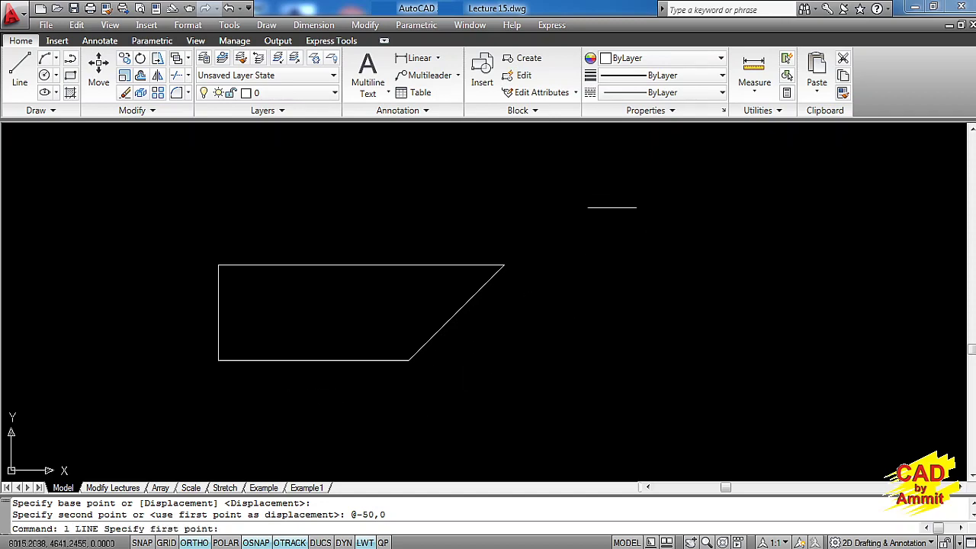
pyautogui.click(612, 205)
pyautogui.click(612, 397)
pyautogui.rightClick(679, 401)
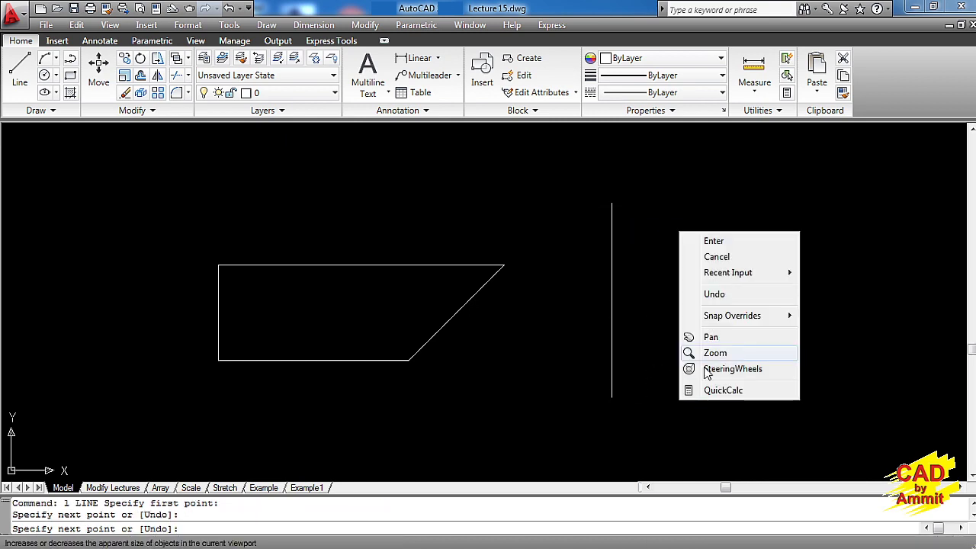
pyautogui.click(712, 242)
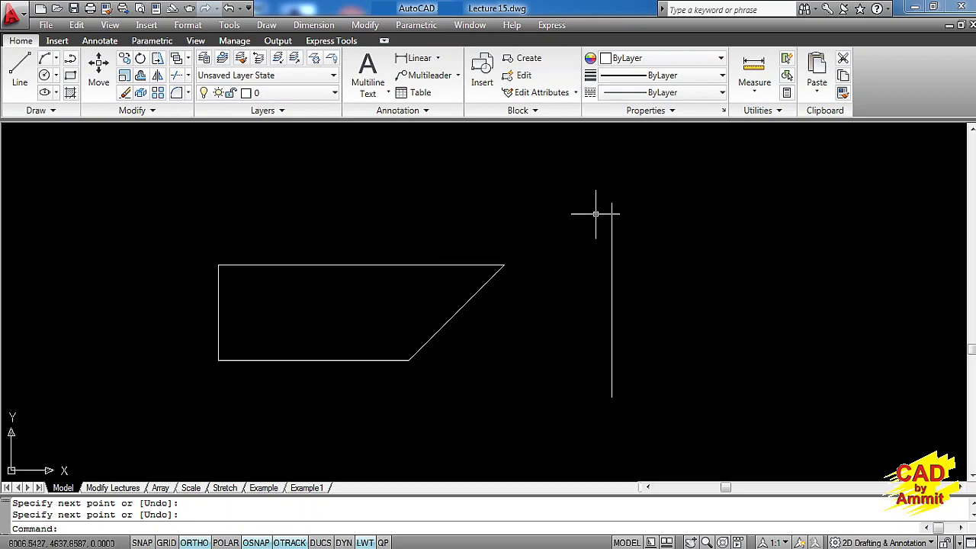
# Step: Stretch the shape's top-right corner up to the vertical line's top endpoint
pyautogui.write('s')
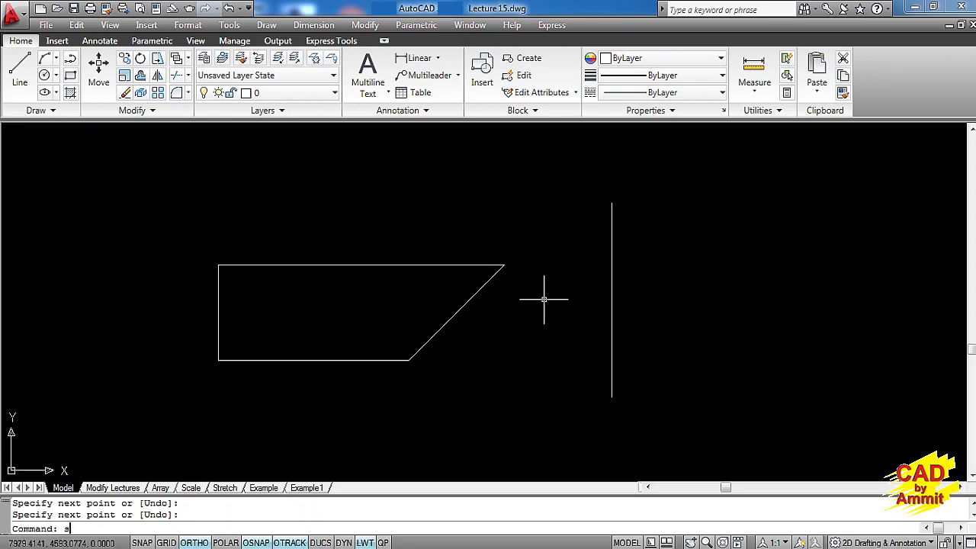
pyautogui.press('Return')
pyautogui.click(540, 304)
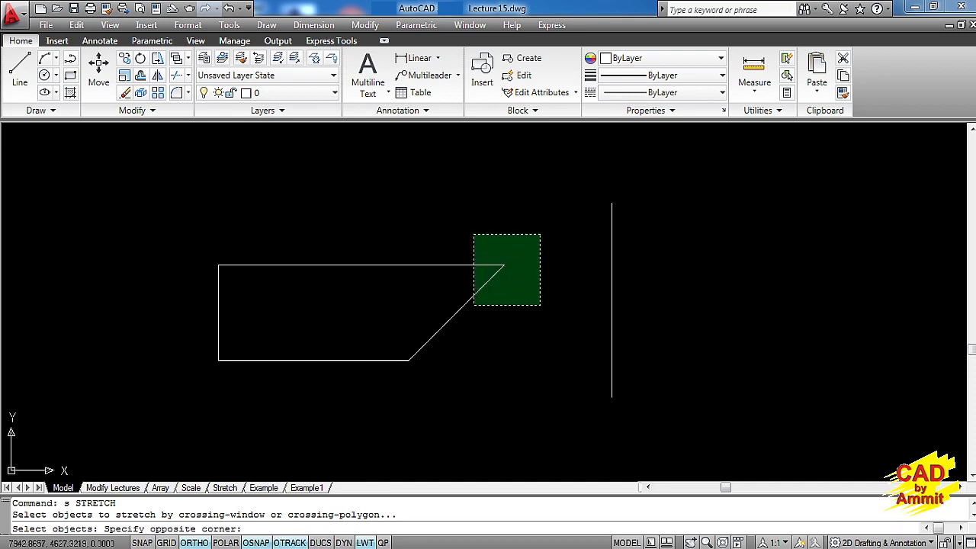
pyautogui.click(477, 238)
pyautogui.press('Return')
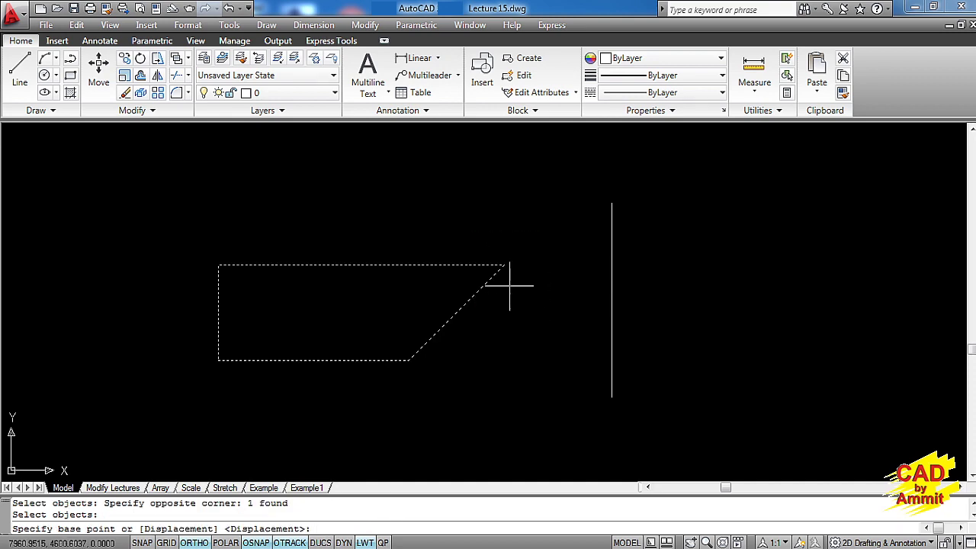
pyautogui.click(504, 265)
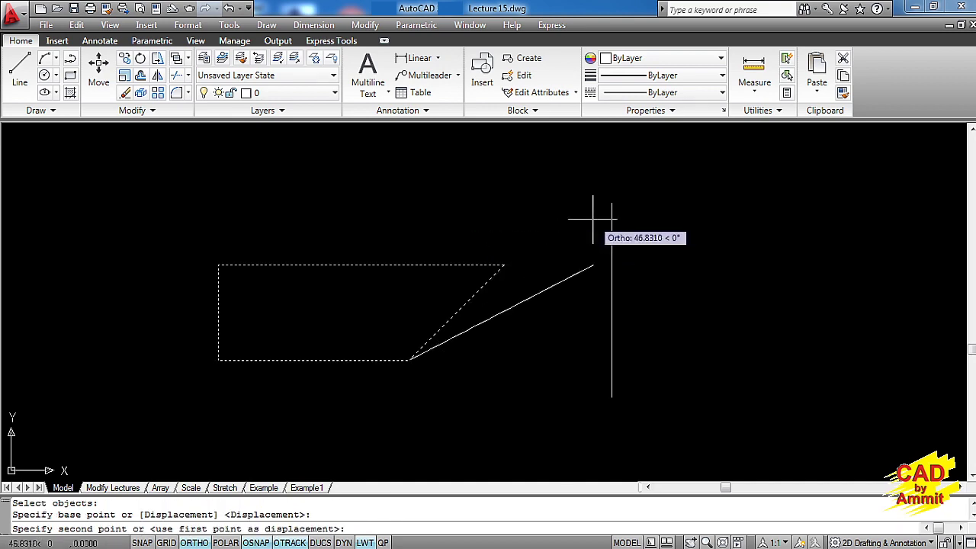
pyautogui.click(611, 204)
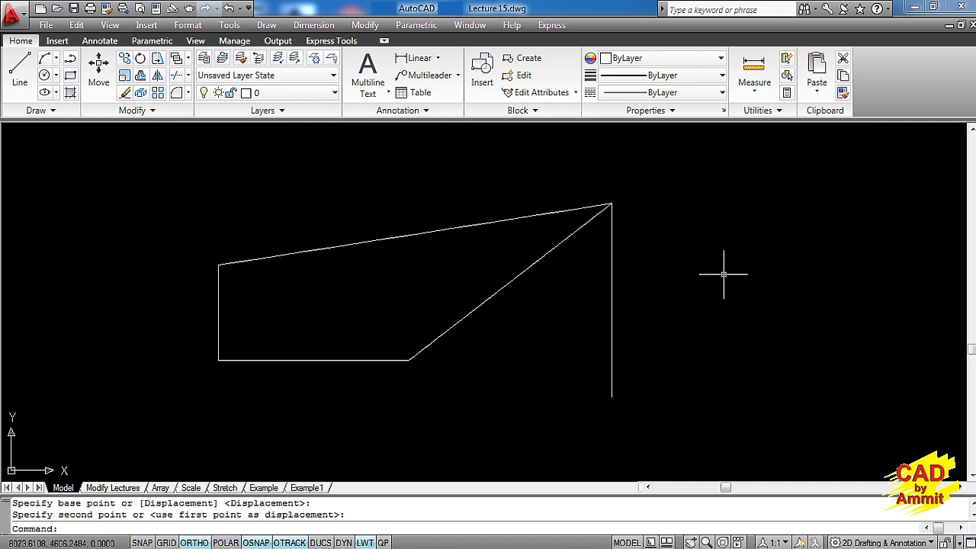
pyautogui.press('Escape')
pyautogui.click(641, 321)
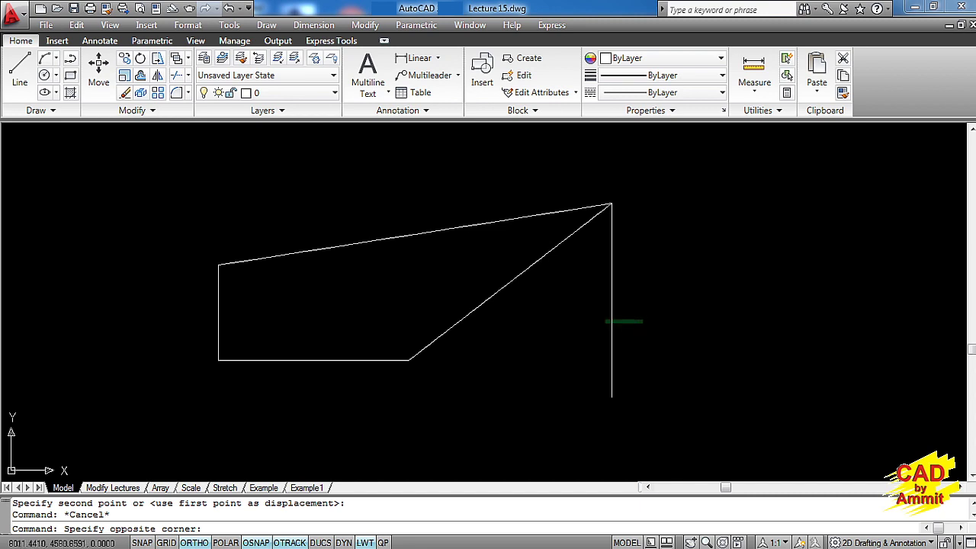
pyautogui.click(380, 206)
pyautogui.press('Delete')
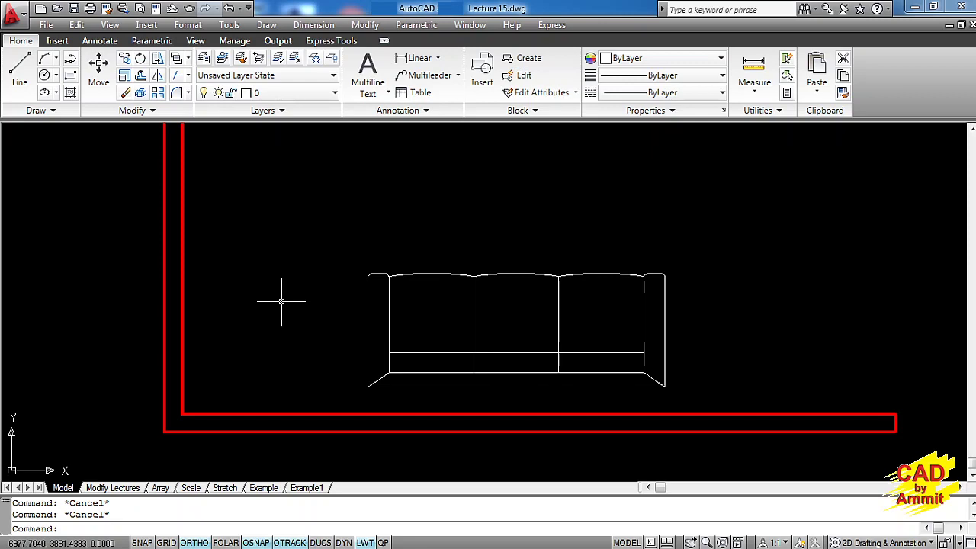
pyautogui.click(158, 59)
pyautogui.click(684, 383)
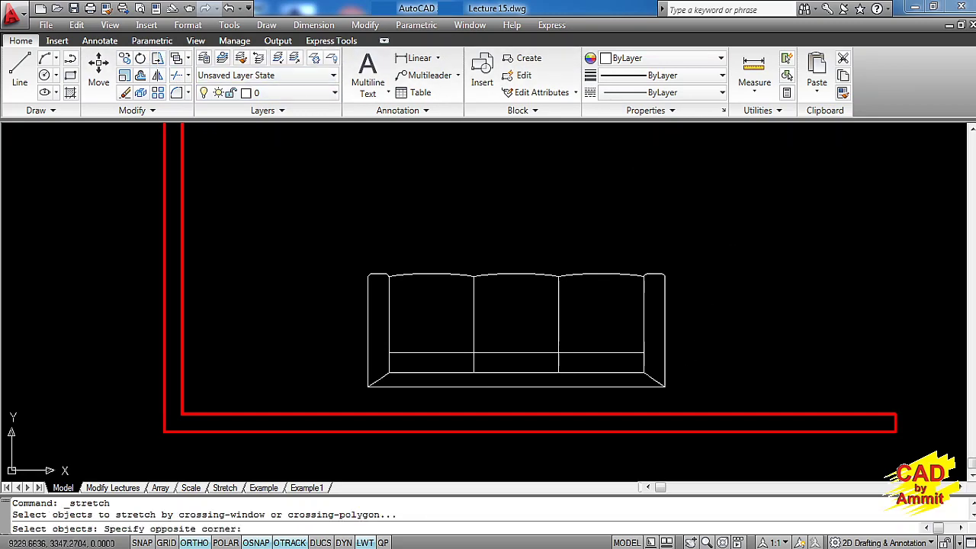
pyautogui.click(620, 245)
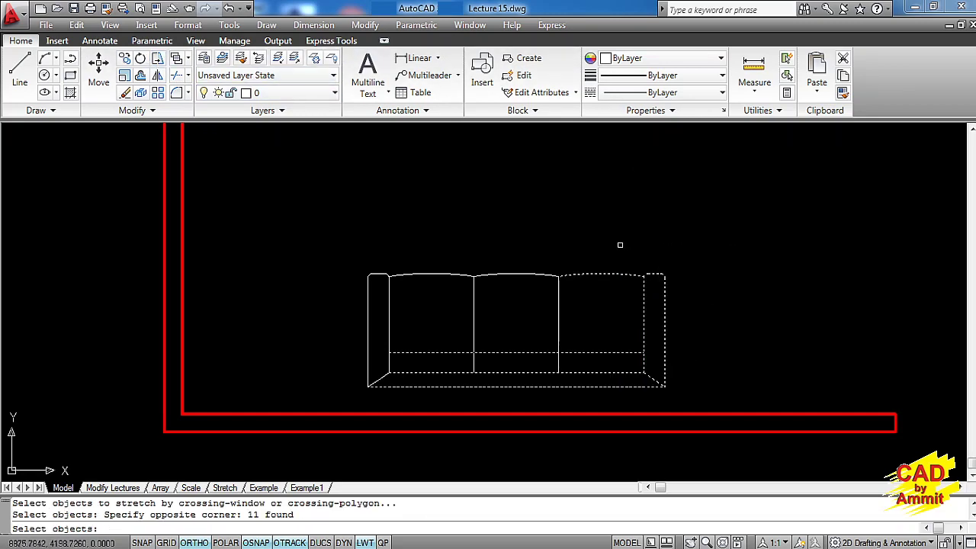
pyautogui.press('Return')
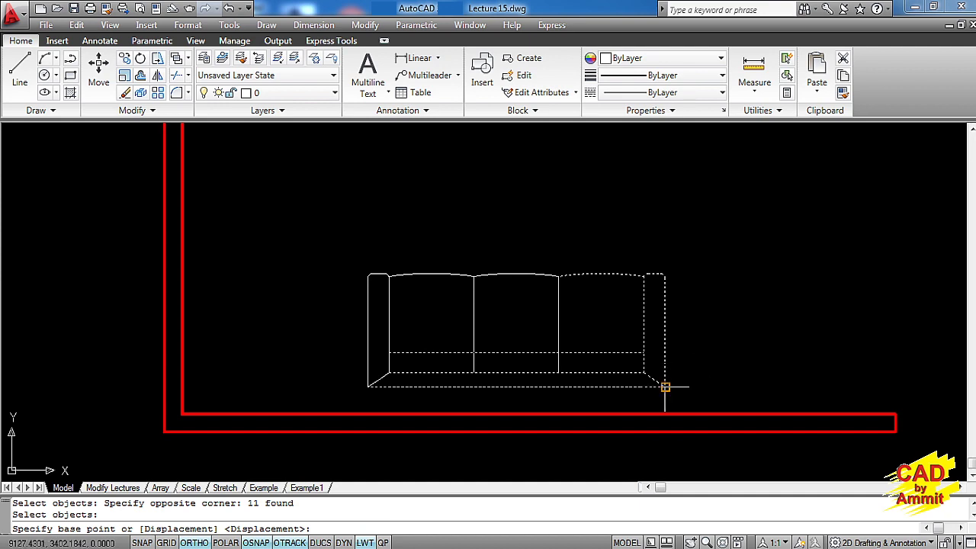
pyautogui.click(666, 387)
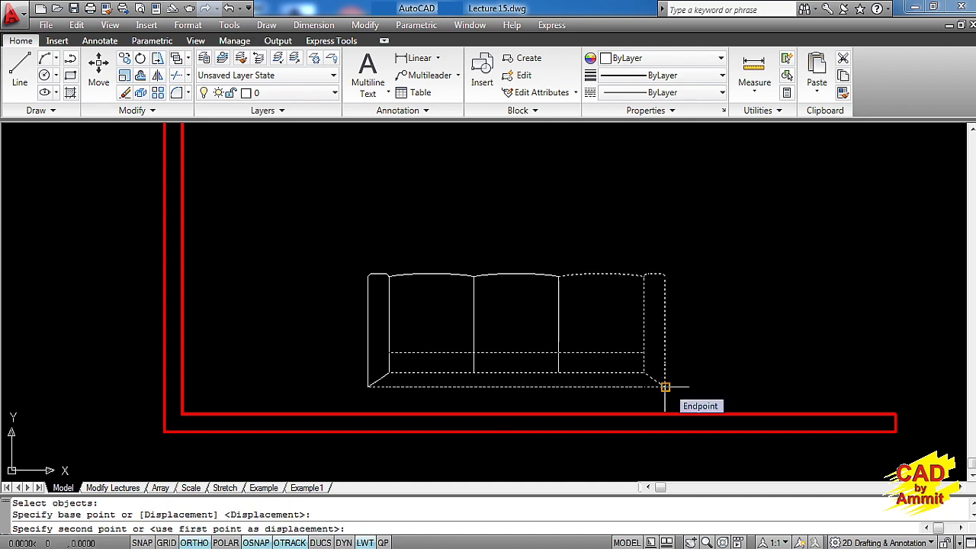
pyautogui.write('@200,')
pyautogui.write('0')
pyautogui.press('Return')
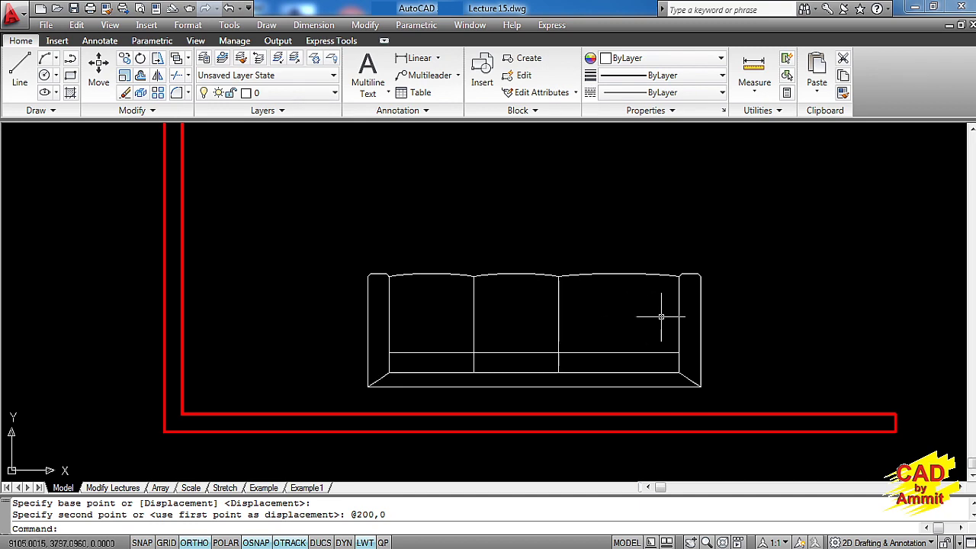
# Step: Stretch the sofa's left arm 200 units outward with @-200,0 from its lower-left corner
pyautogui.write('s')
pyautogui.press('Return')
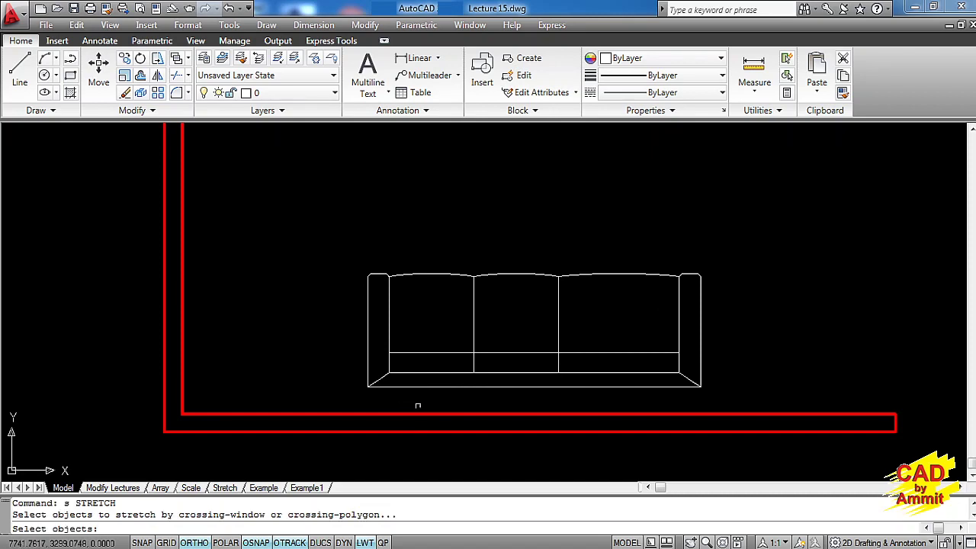
pyautogui.click(407, 403)
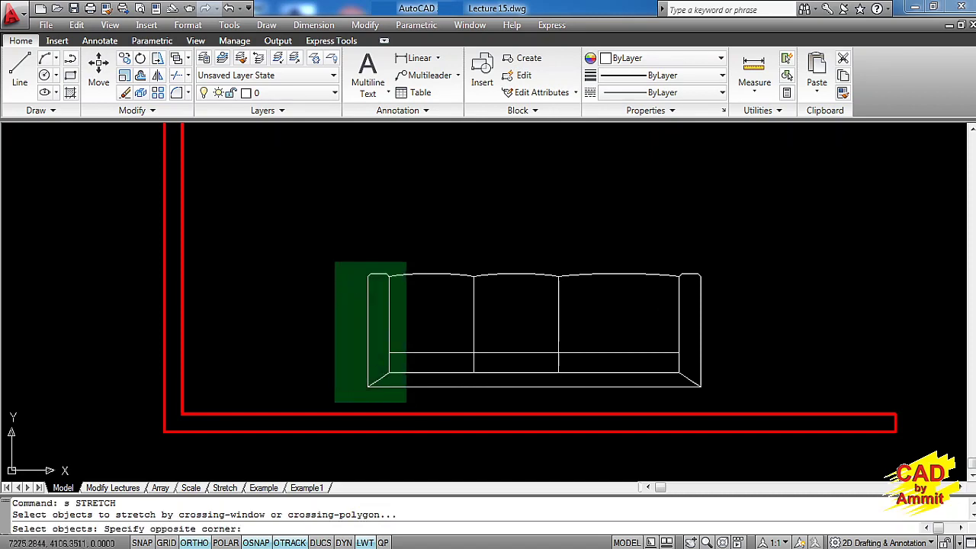
pyautogui.click(324, 244)
pyautogui.press('Return')
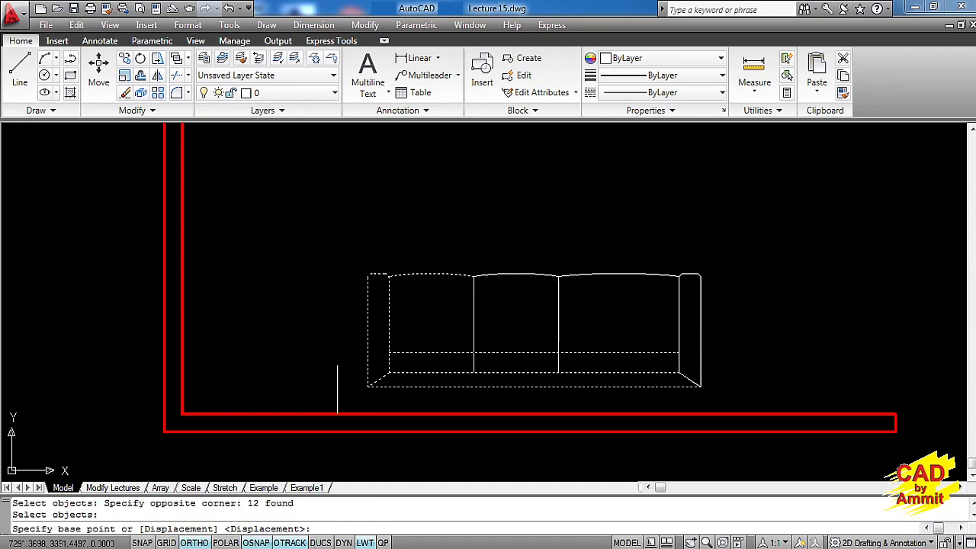
pyautogui.click(368, 387)
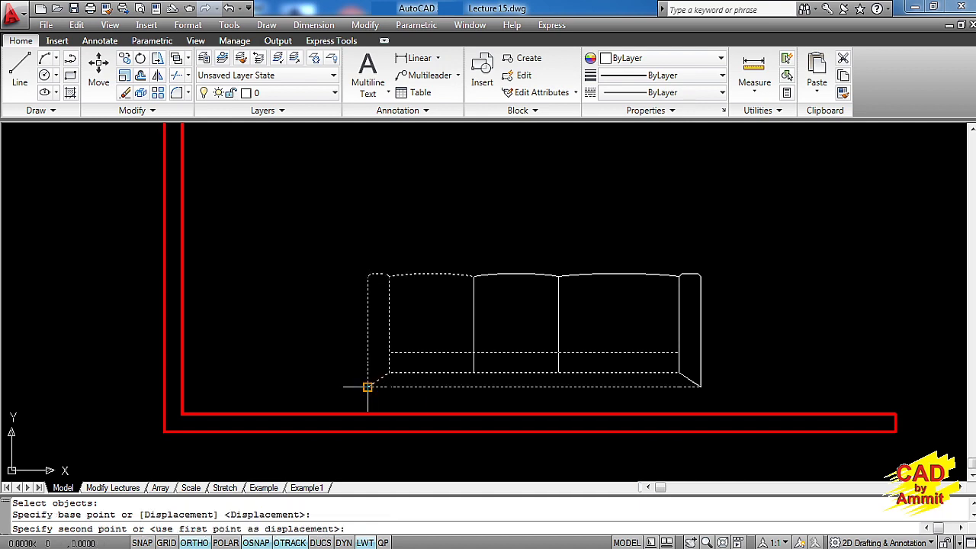
pyautogui.write('@-')
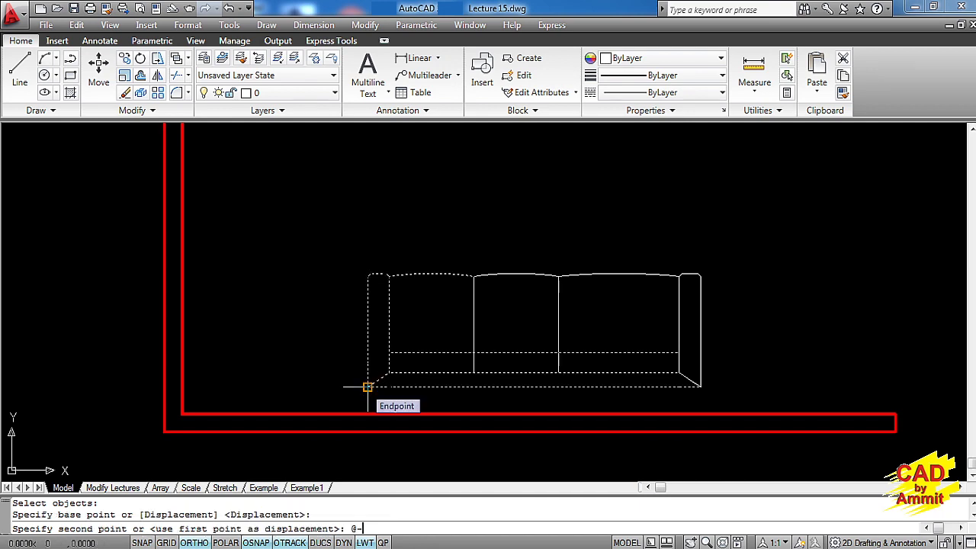
pyautogui.write('200,0')
pyautogui.press('Return')
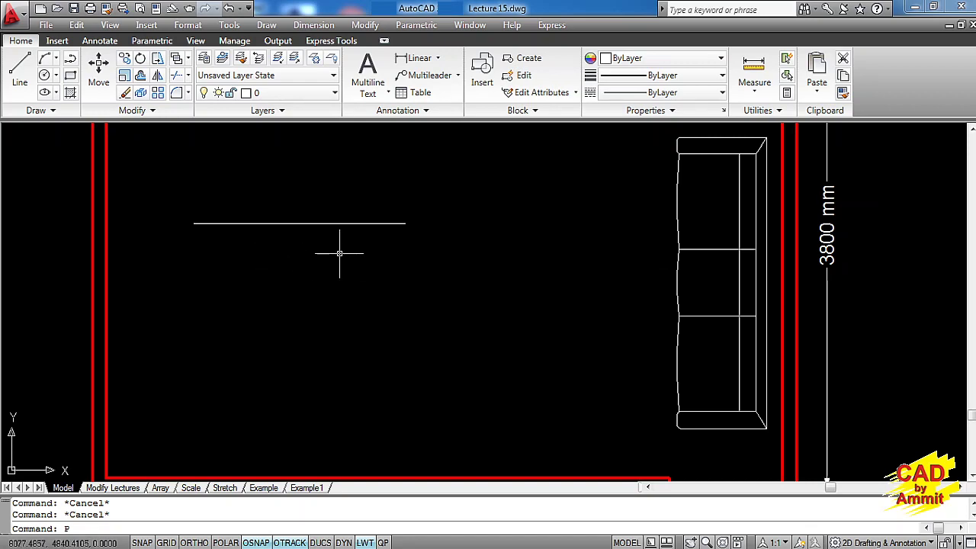
# Step: Lengthen the horizontal line by a 500 delta, extending its left end
pyautogui.write('le')
pyautogui.write('n')
pyautogui.press('BackSpace')
pyautogui.press('BackSpace')
pyautogui.press('BackSpace')
pyautogui.press('BackSpace')
pyautogui.write('le')
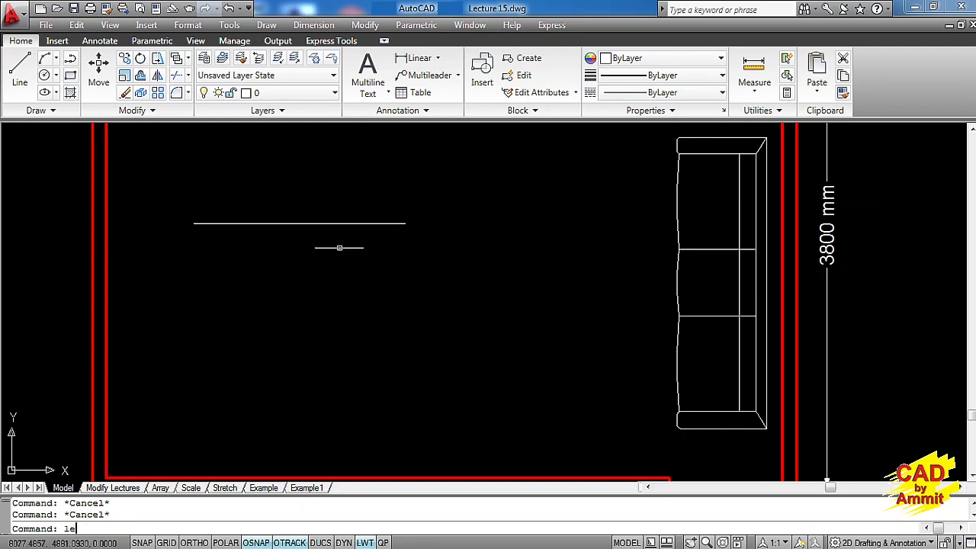
pyautogui.write('n')
pyautogui.press('Return')
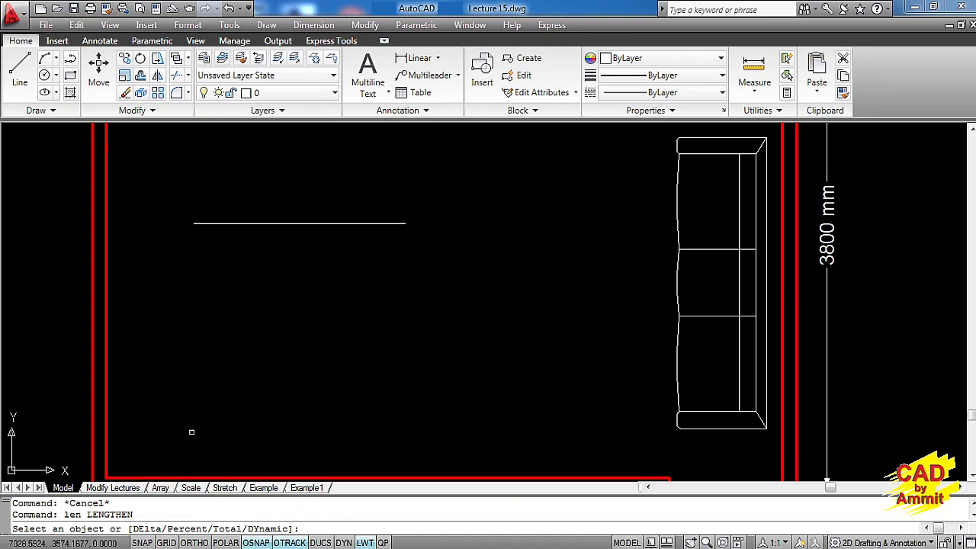
pyautogui.write('de')
pyautogui.press('Return')
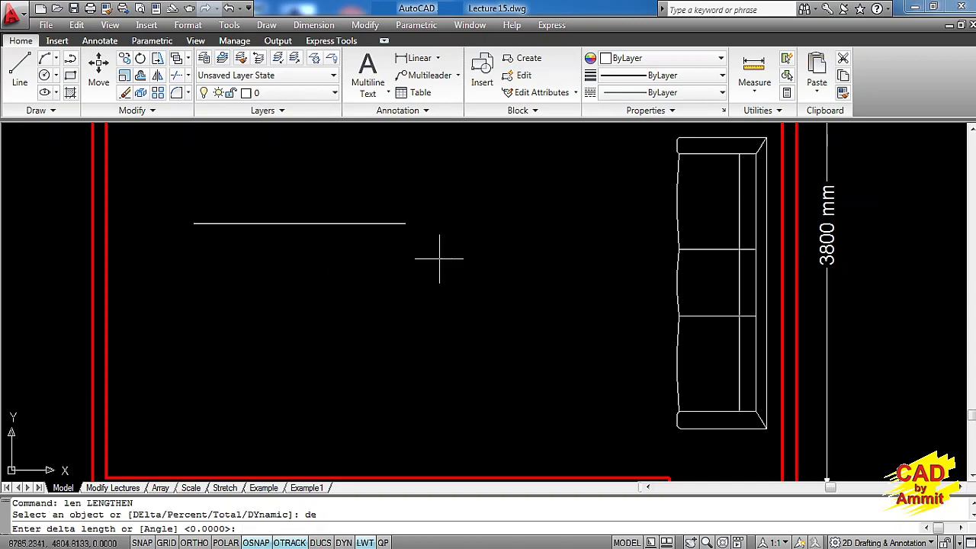
pyautogui.write('5')
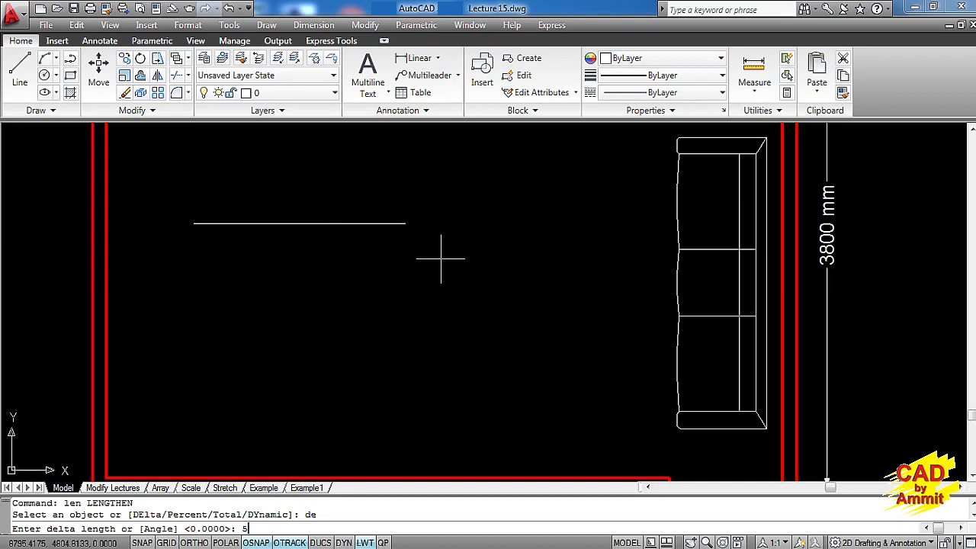
pyautogui.write('00')
pyautogui.press('Return')
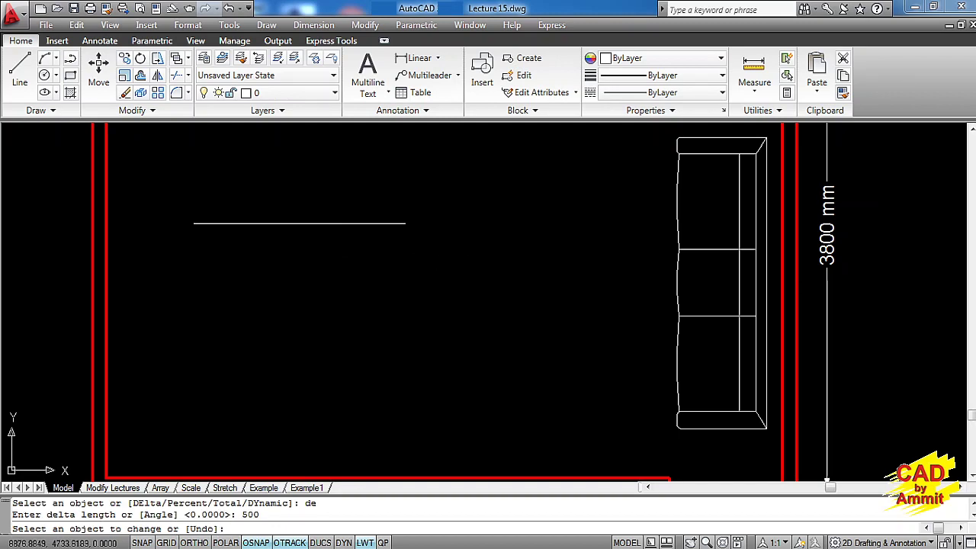
pyautogui.click(389, 223)
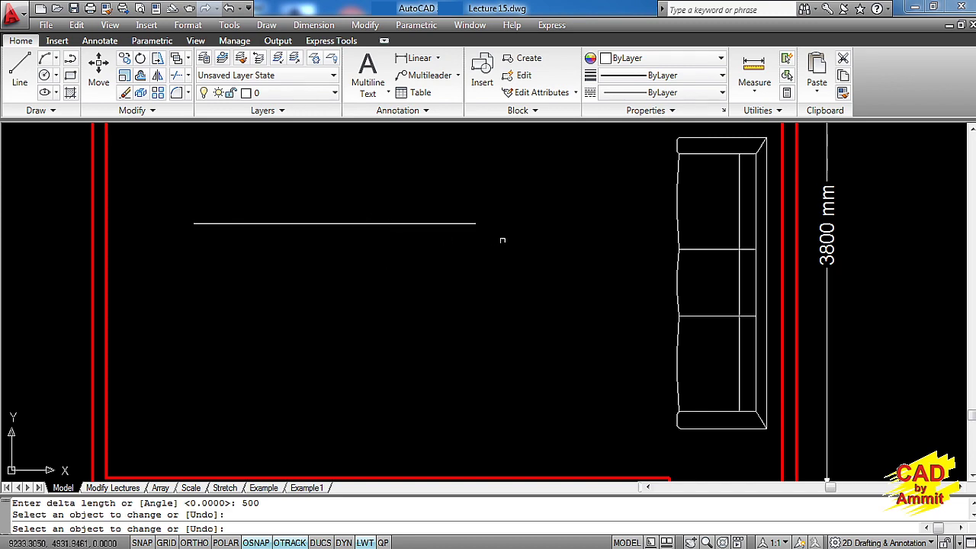
pyautogui.click(204, 223)
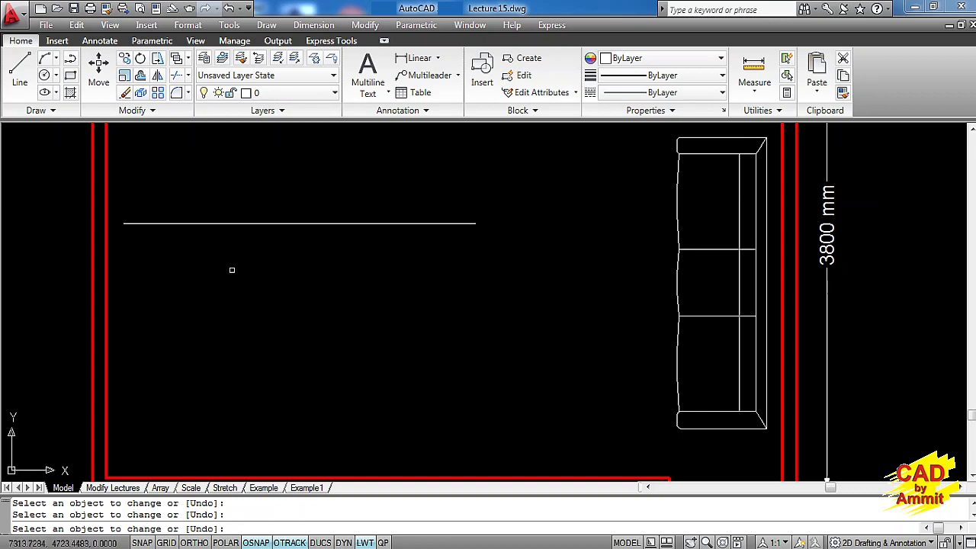
pyautogui.press('Return')
pyautogui.press('Return')
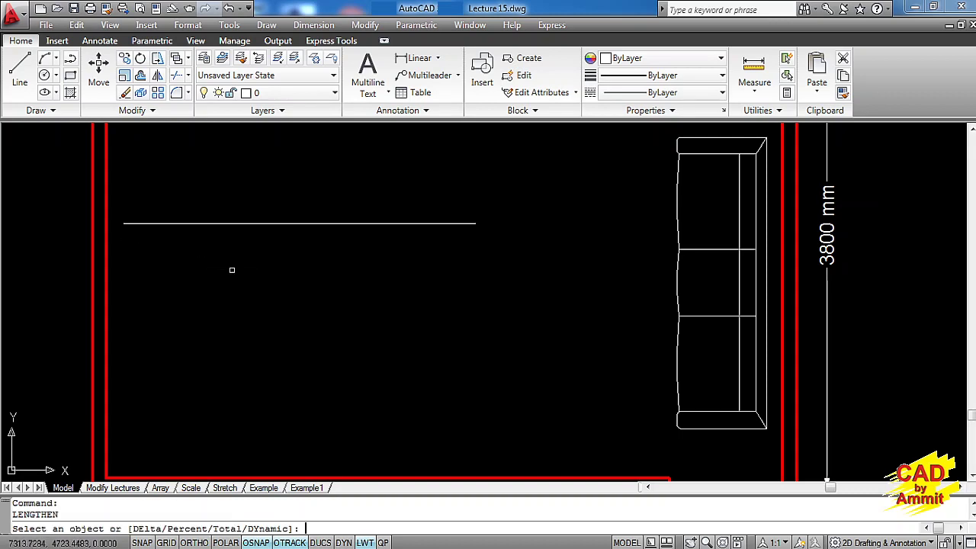
# Step: Shorten the line's right end twice using a -500 delta
pyautogui.write('de')
pyautogui.press('Return')
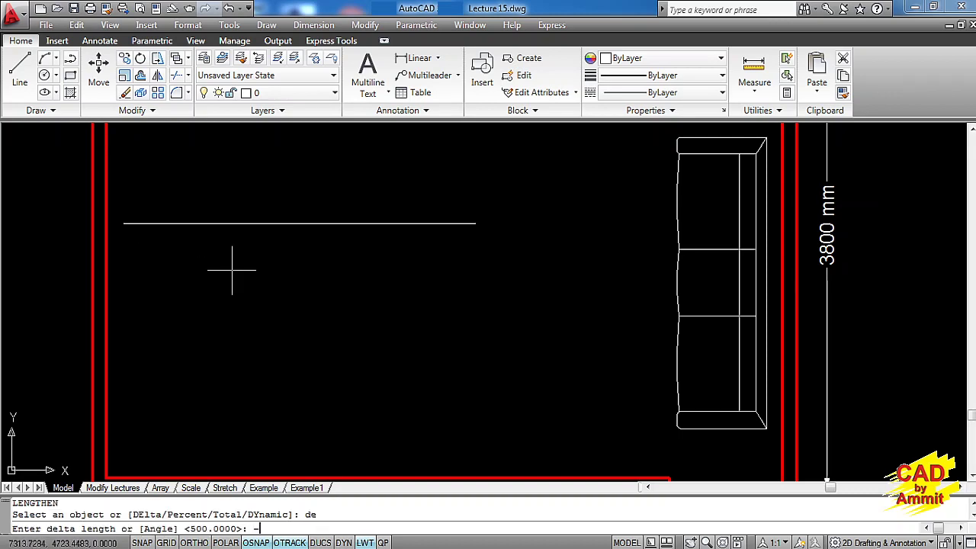
pyautogui.write('500')
pyautogui.press('Return')
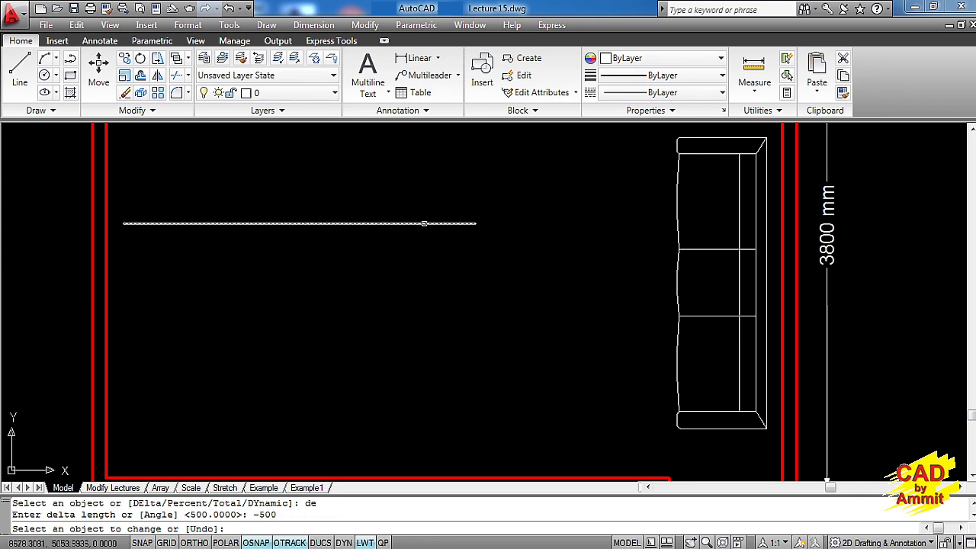
pyautogui.click(425, 224)
pyautogui.click(399, 224)
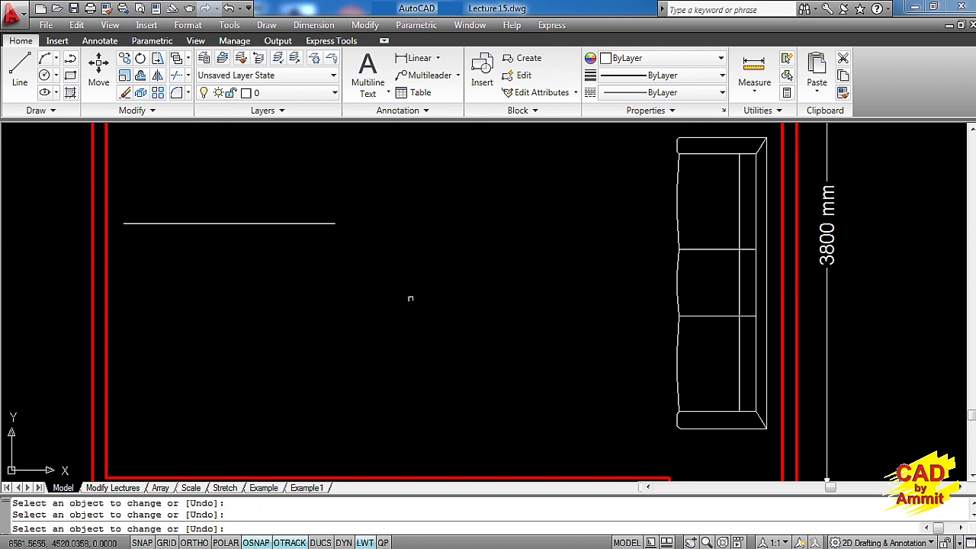
pyautogui.press('Return')
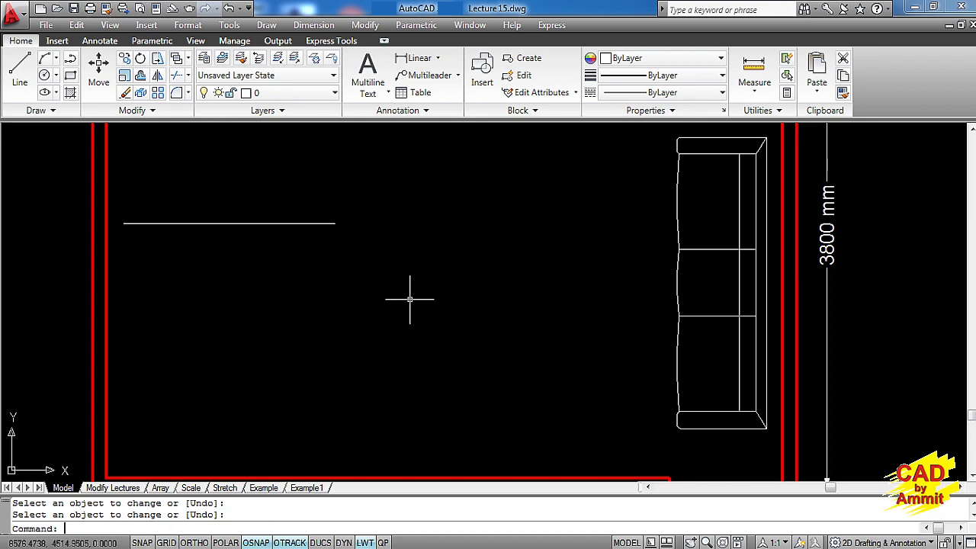
pyautogui.press('Return')
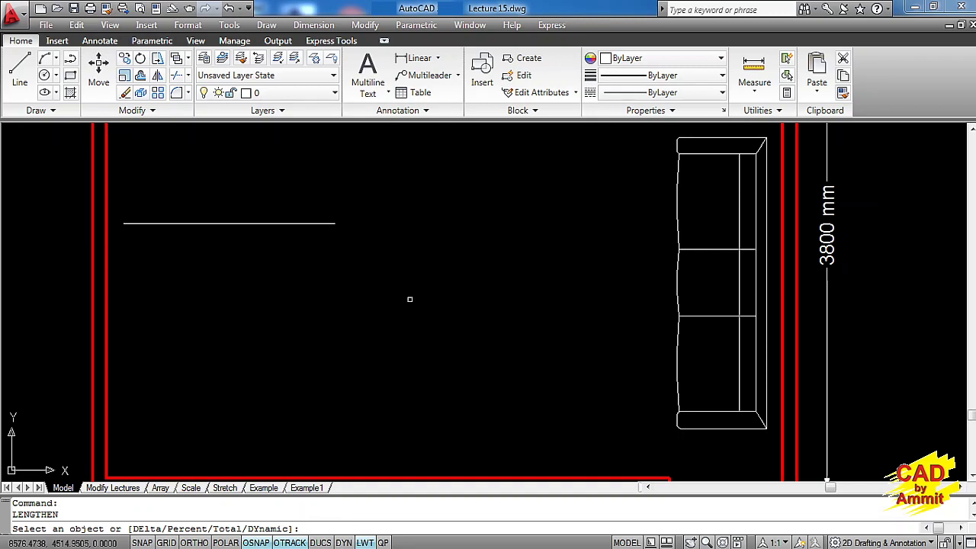
pyautogui.write('p')
pyautogui.press('Return')
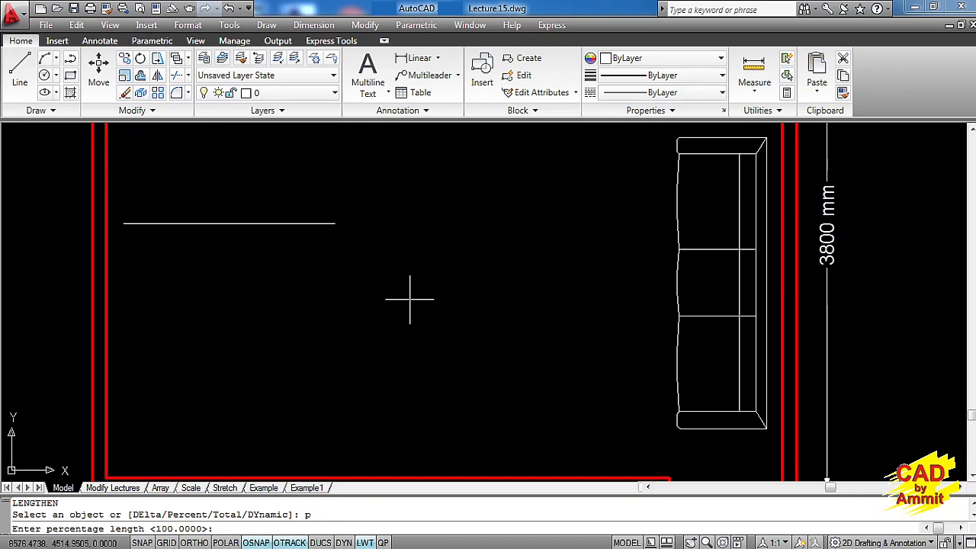
pyautogui.write('50')
pyautogui.press('Return')
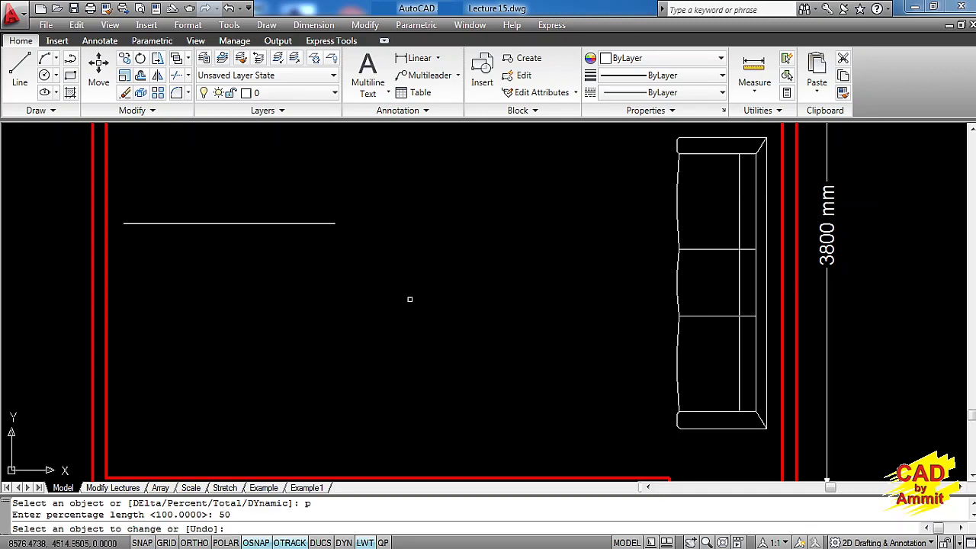
pyautogui.click(317, 223)
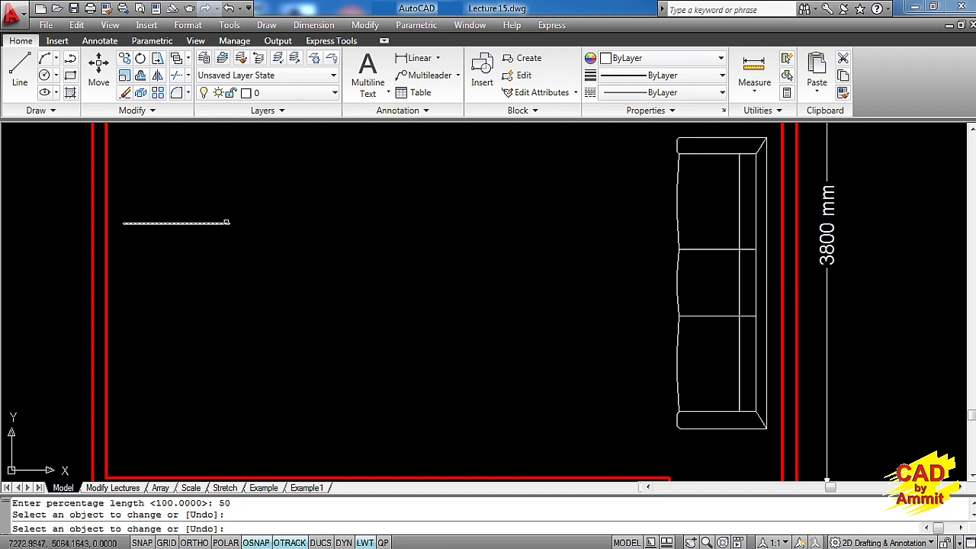
pyautogui.click(227, 221)
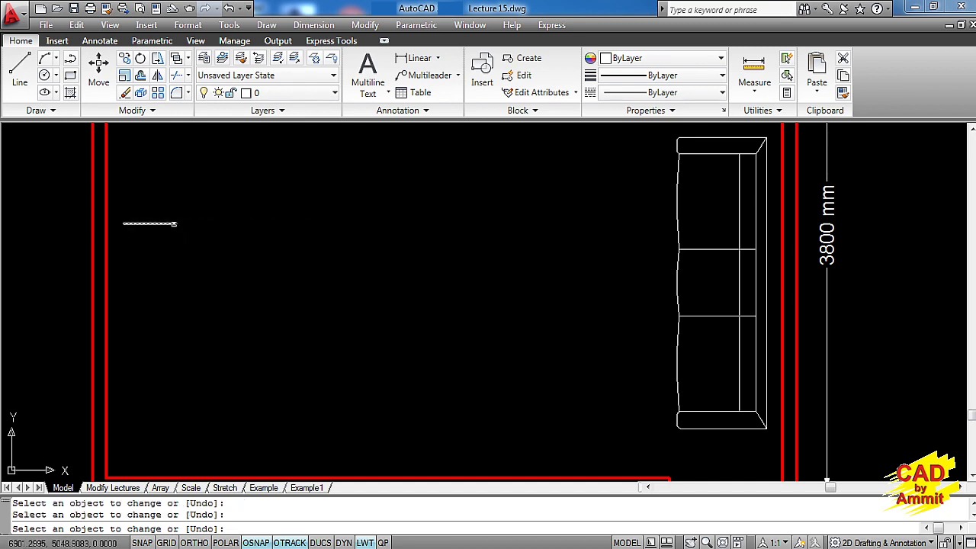
pyautogui.click(175, 224)
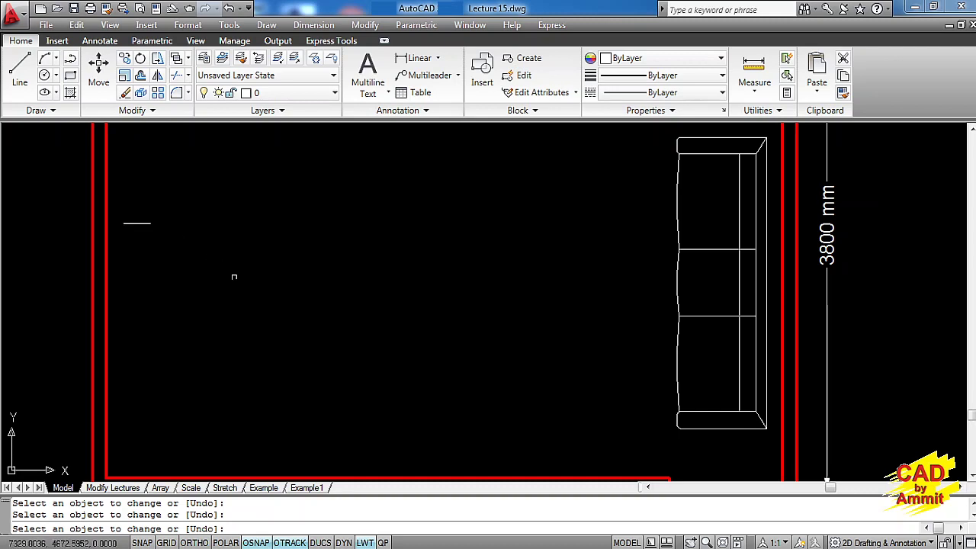
pyautogui.press('Return')
pyautogui.press('Return')
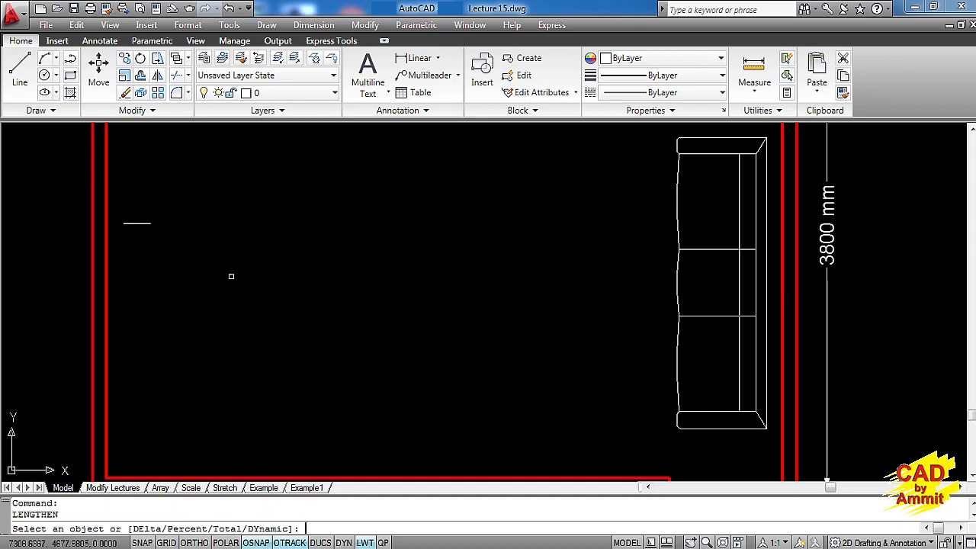
pyautogui.write('p')
pyautogui.press('Return')
pyautogui.write('2')
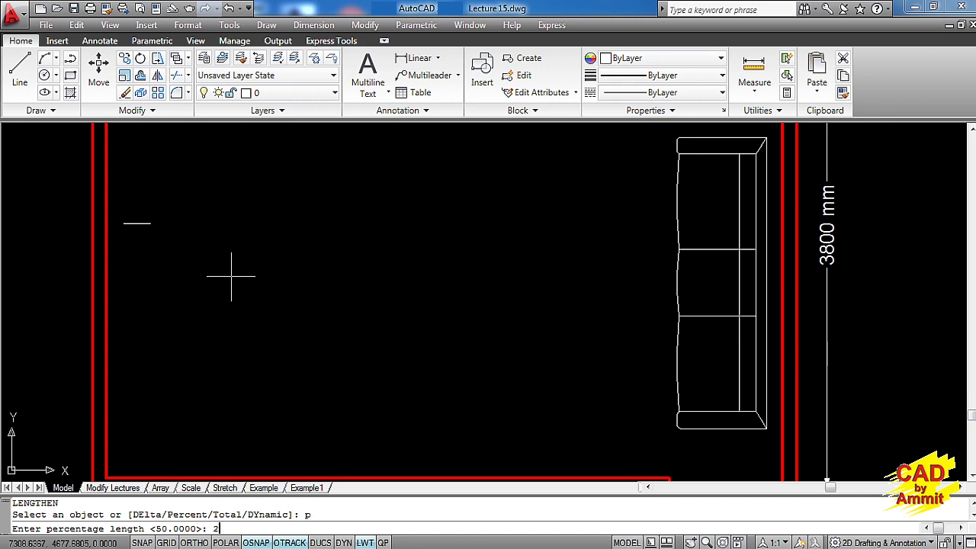
pyautogui.write('00')
pyautogui.press('Return')
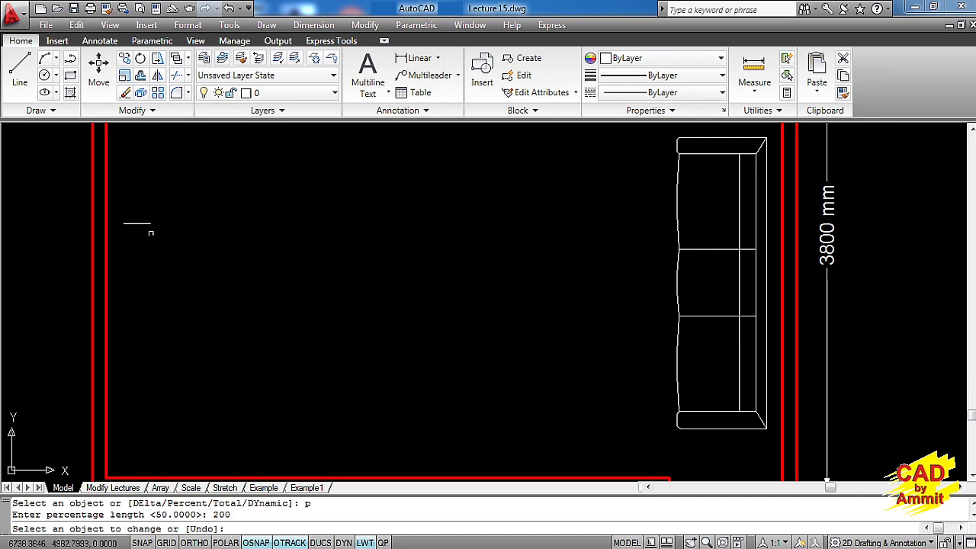
pyautogui.click(145, 223)
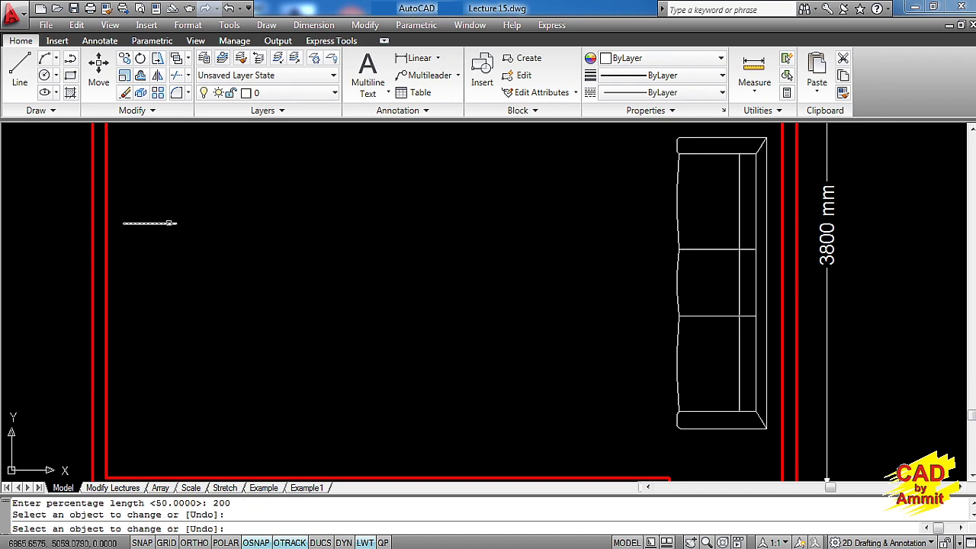
pyautogui.click(168, 223)
pyautogui.click(220, 223)
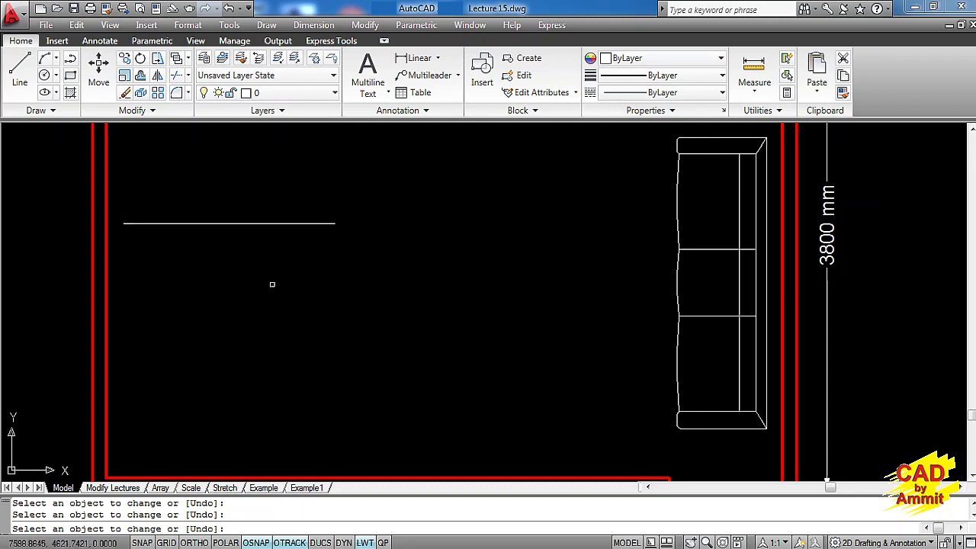
# Step: Set the horizontal line's total length to 2000 with Lengthen's Total option
pyautogui.press('Return')
pyautogui.press('Return')
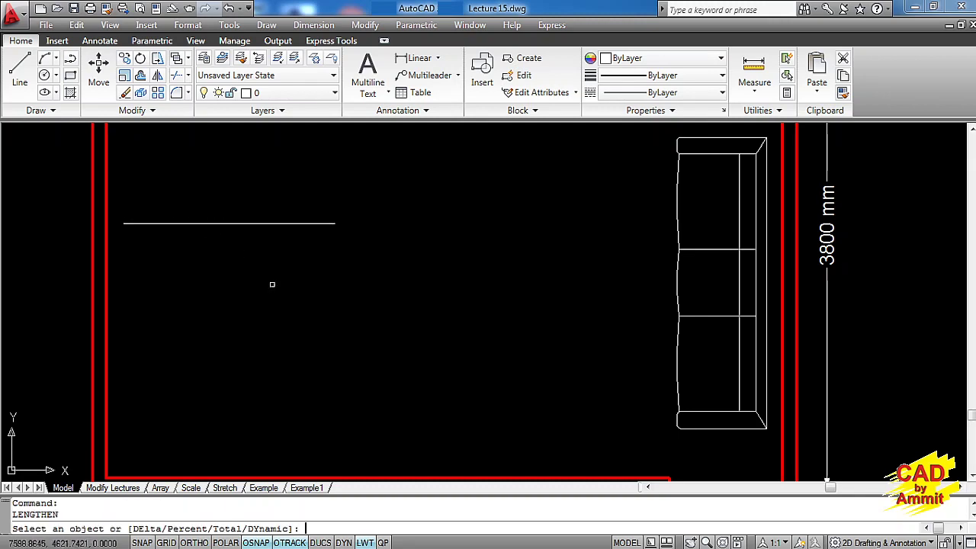
pyautogui.write('t')
pyautogui.press('Return')
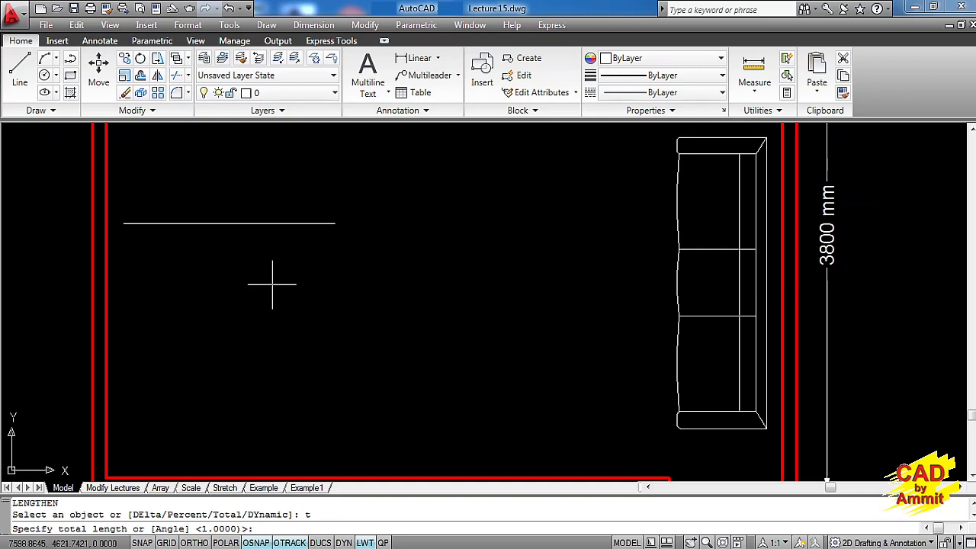
pyautogui.write('200')
pyautogui.write('0')
pyautogui.press('Return')
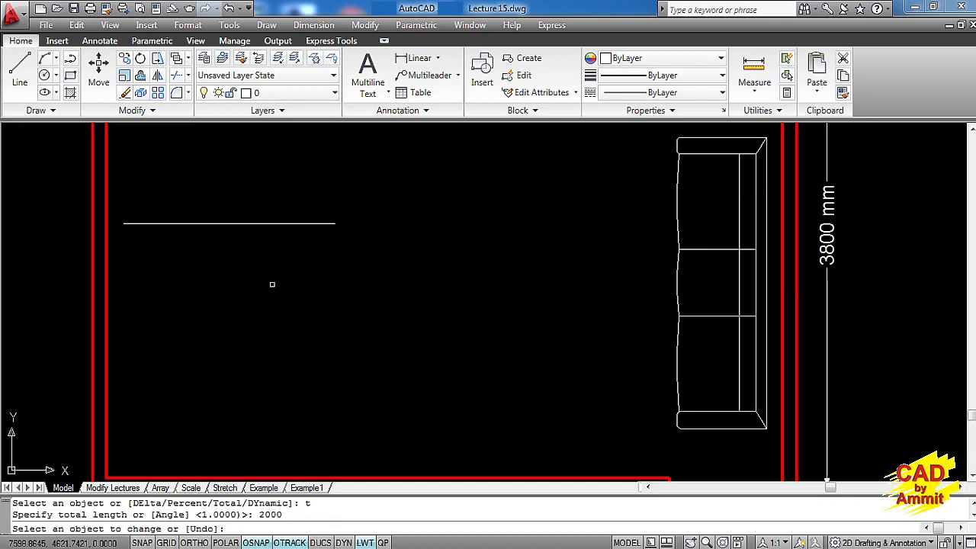
pyautogui.click(305, 224)
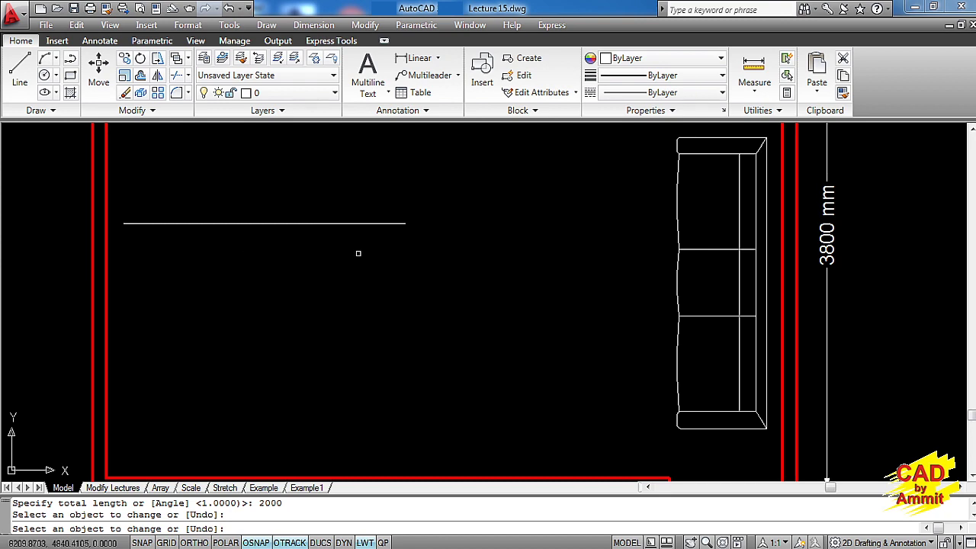
# Step: Drag the line's right end into the sofa using Lengthen's DYnamic option
pyautogui.press('Return')
pyautogui.press('Return')
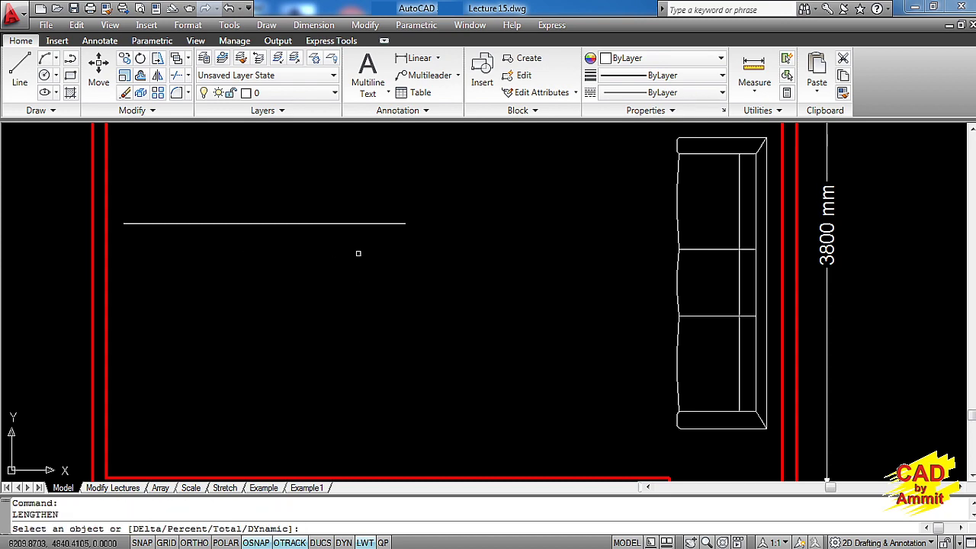
pyautogui.write('dy')
pyautogui.press('Return')
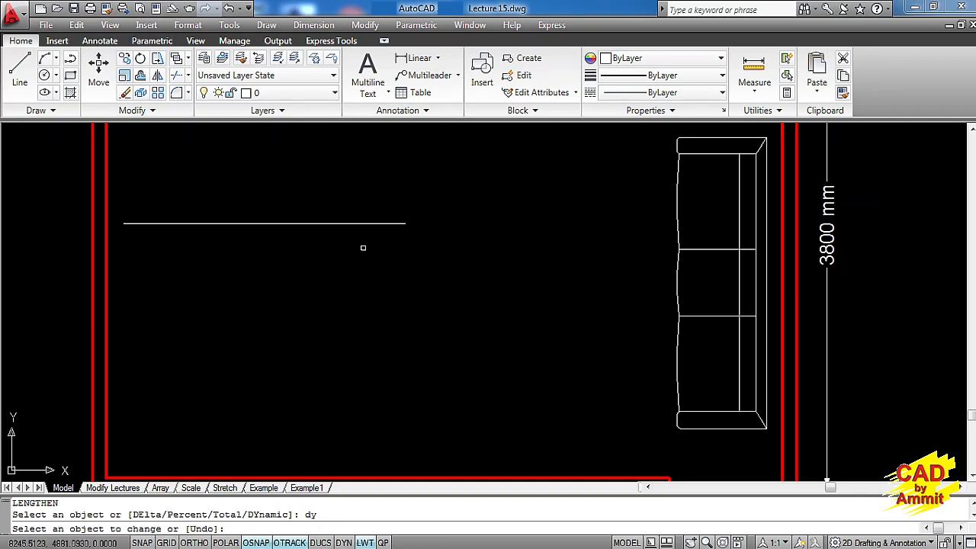
pyautogui.click(389, 224)
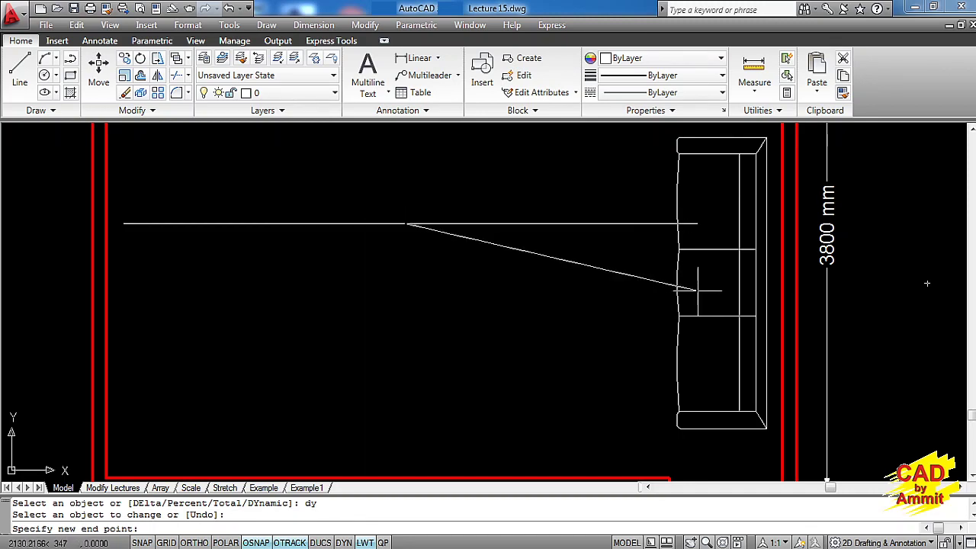
pyautogui.click(697, 290)
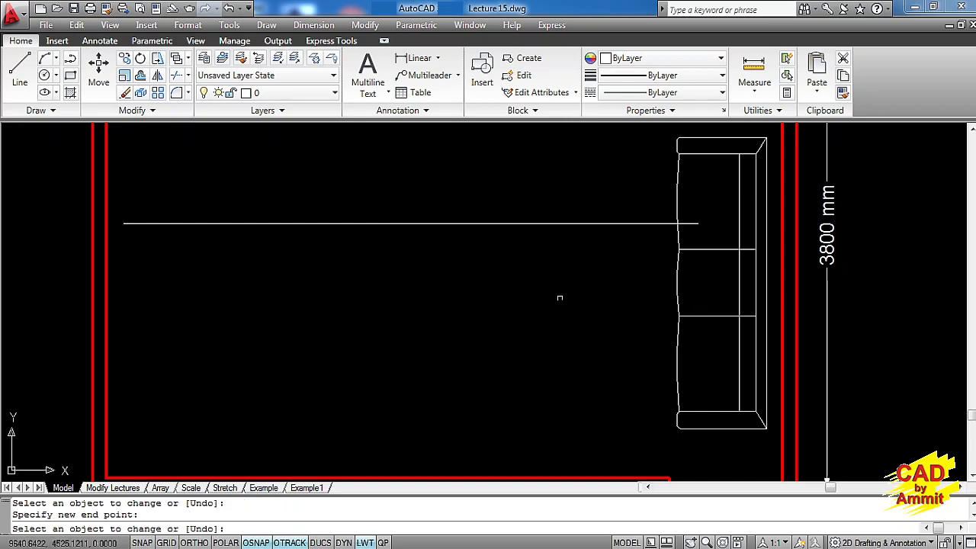